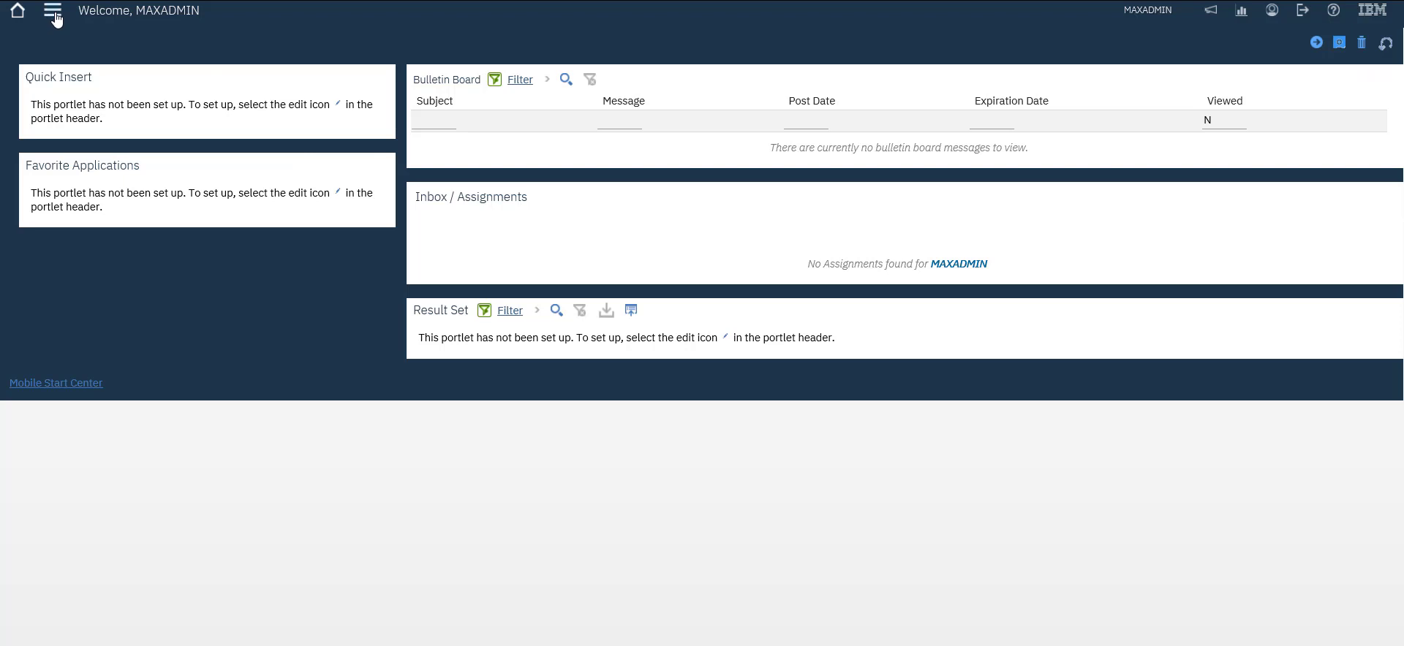
Open the Locations application under Assets and start a new location record.
left_click(53, 12)
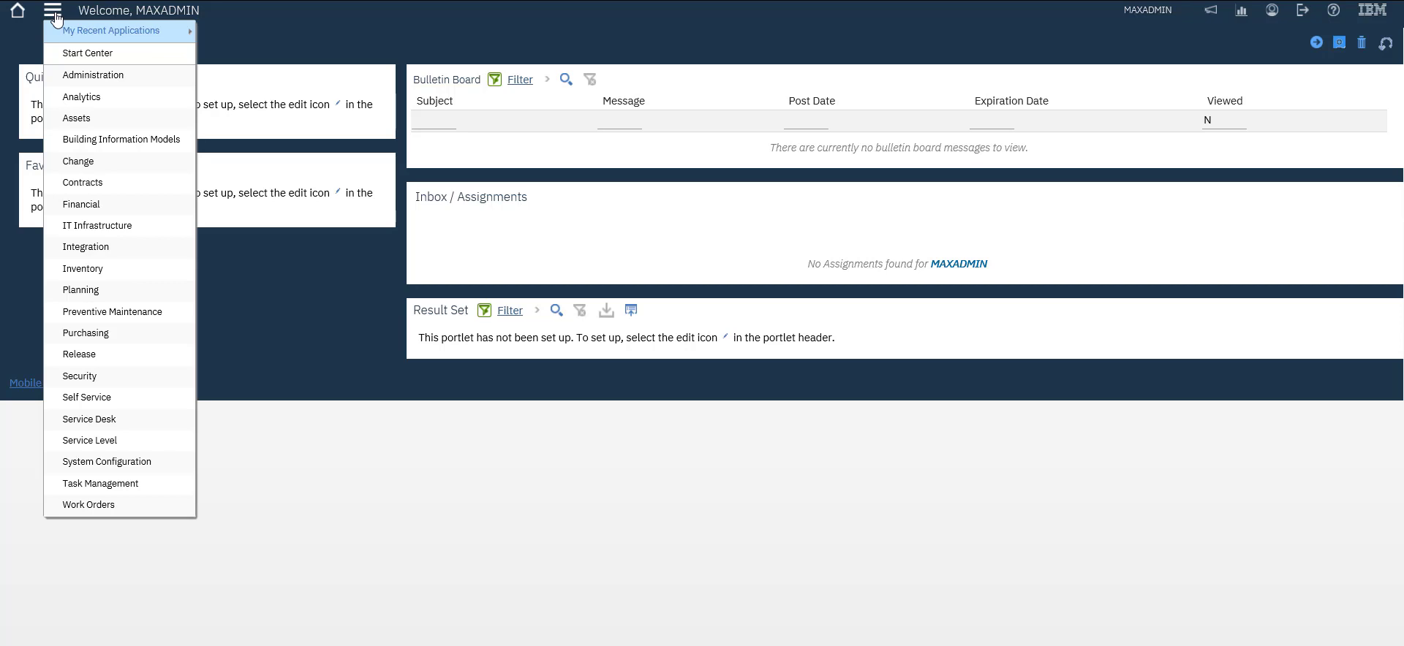
key("Down")
key("Down")
key("Down")
key("Down")
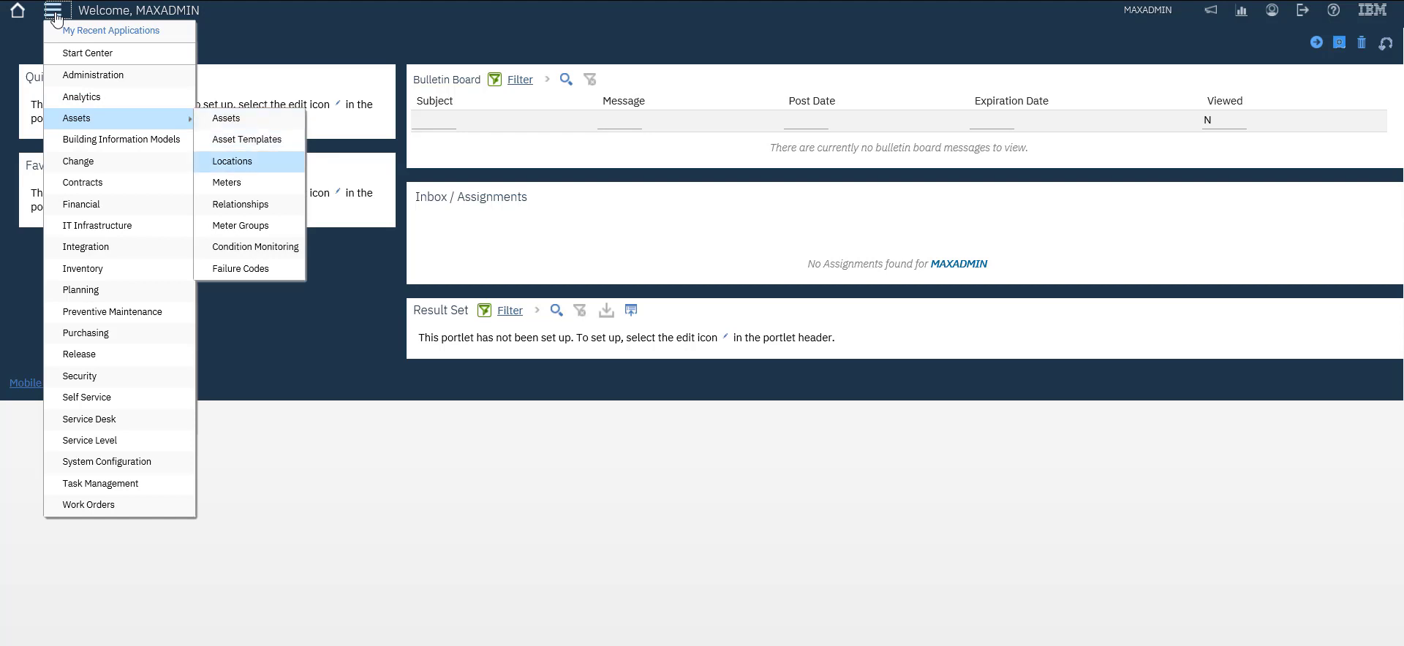
left_click(231, 162)
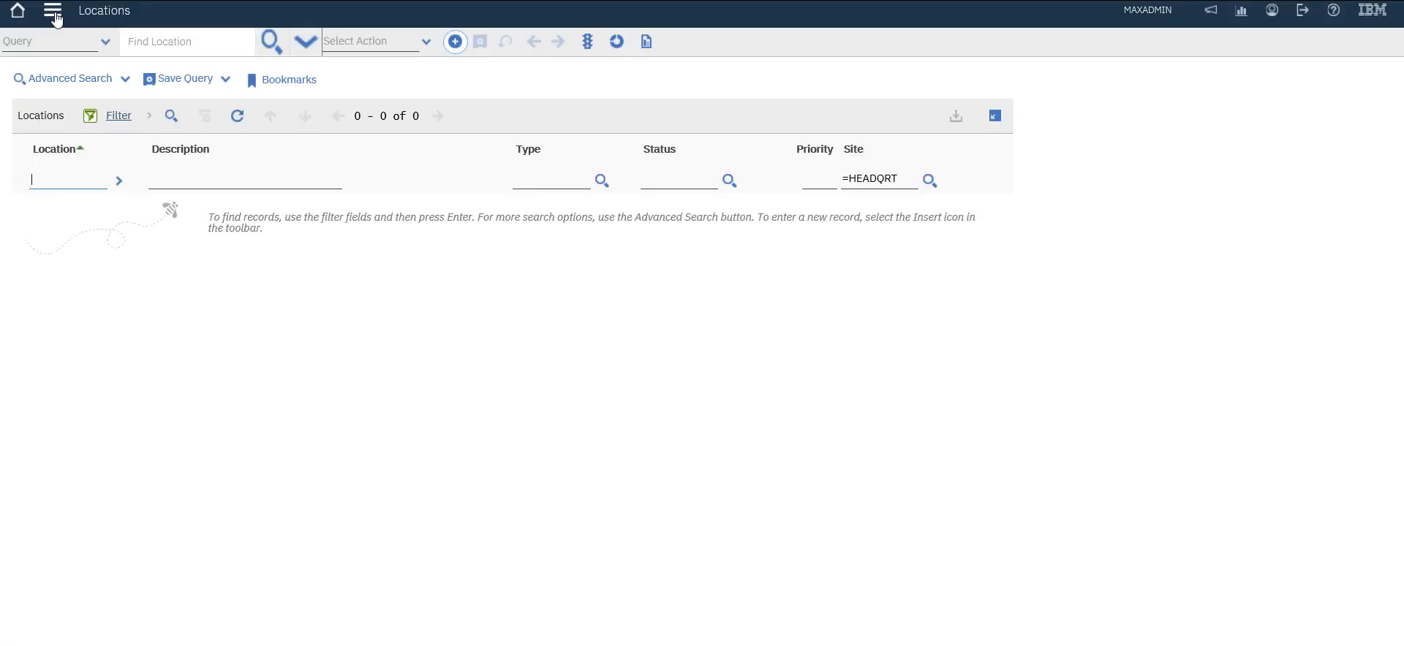
key("Return")
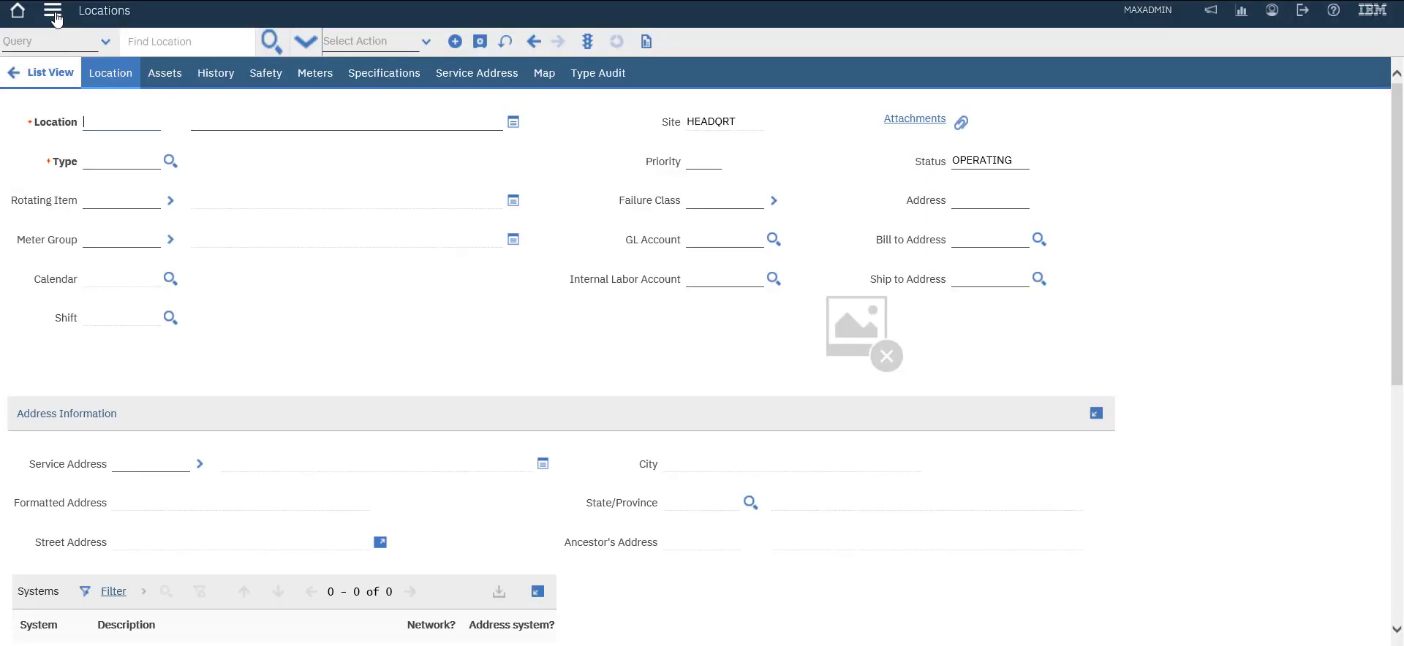
Fill in the new location as TEST with description "Test Location" and type OPERATING, and save the record.
type("Test")
key("Tab")
type("Test")
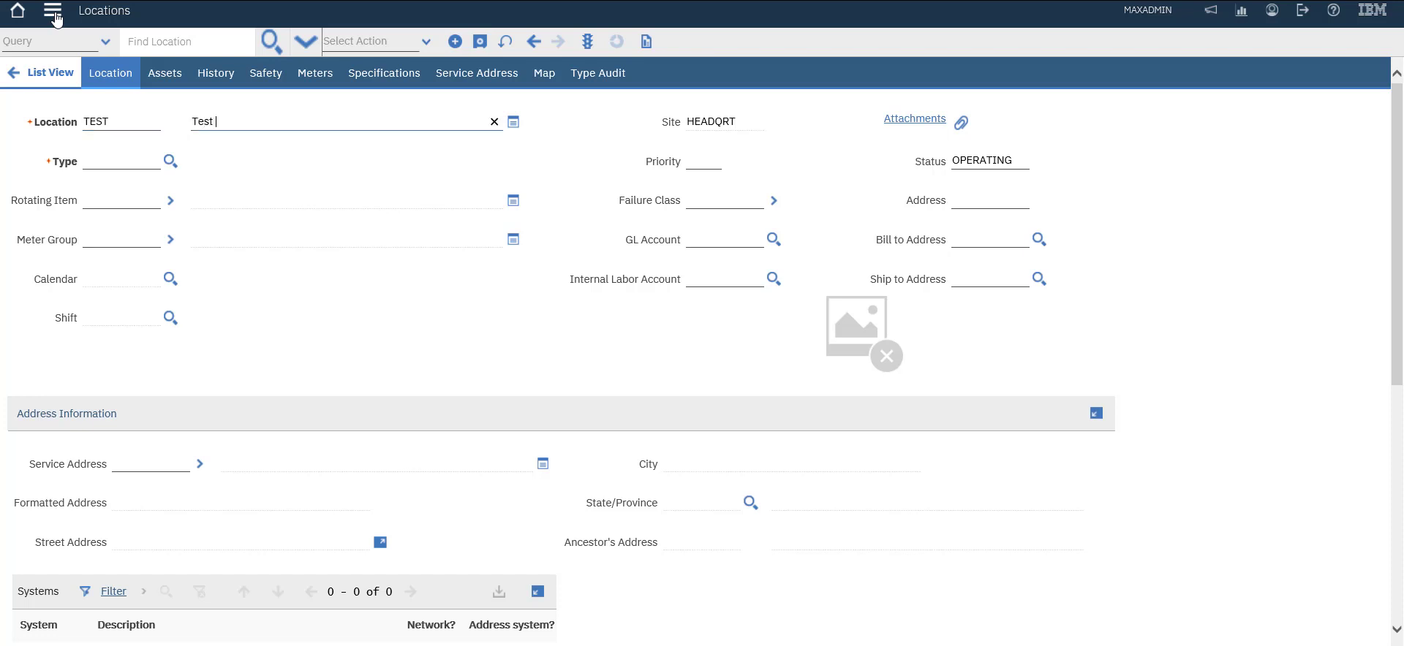
type(" Location")
key("Tab")
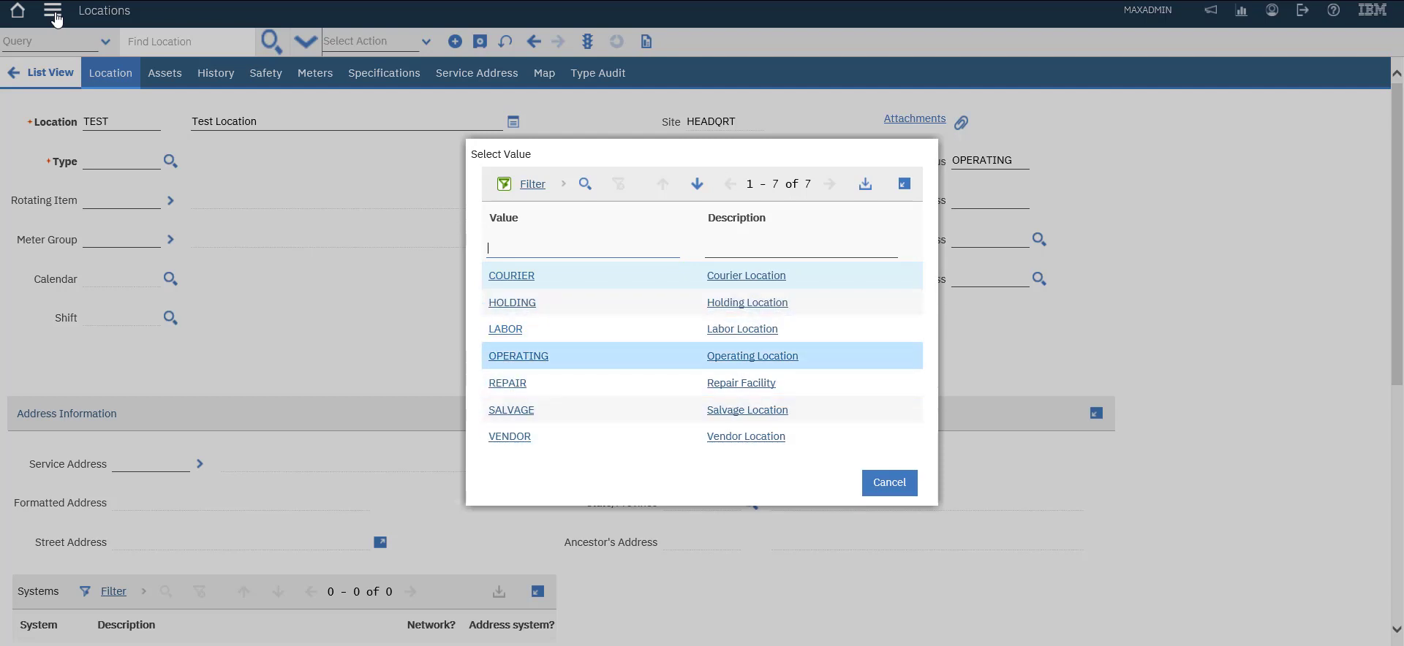
left_click(519, 356)
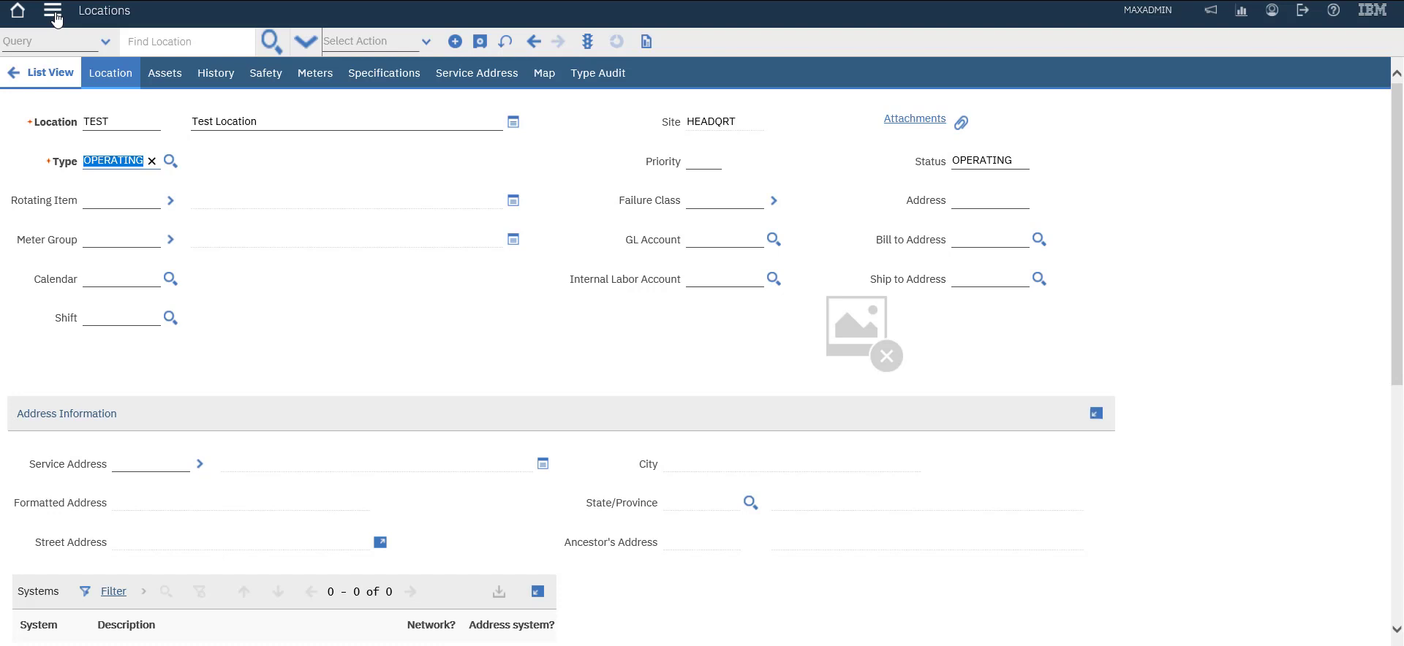
key("Tab")
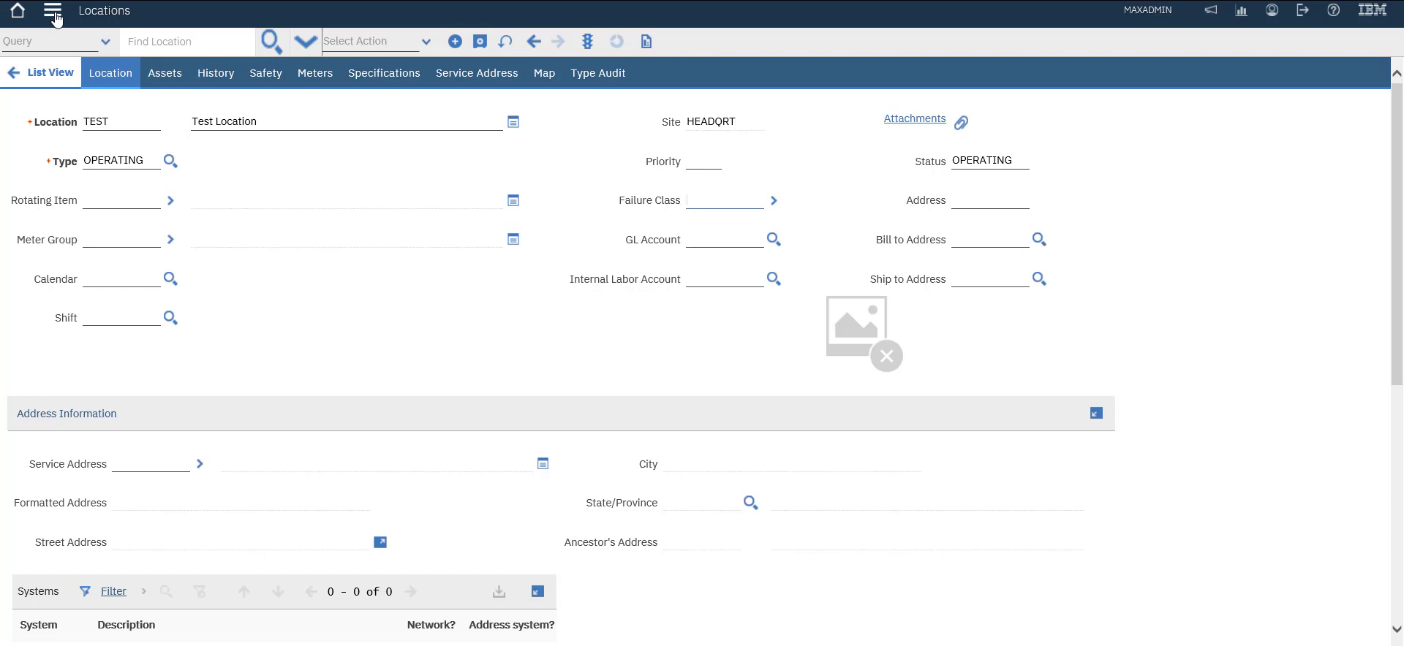
key("ctrl+alt+s")
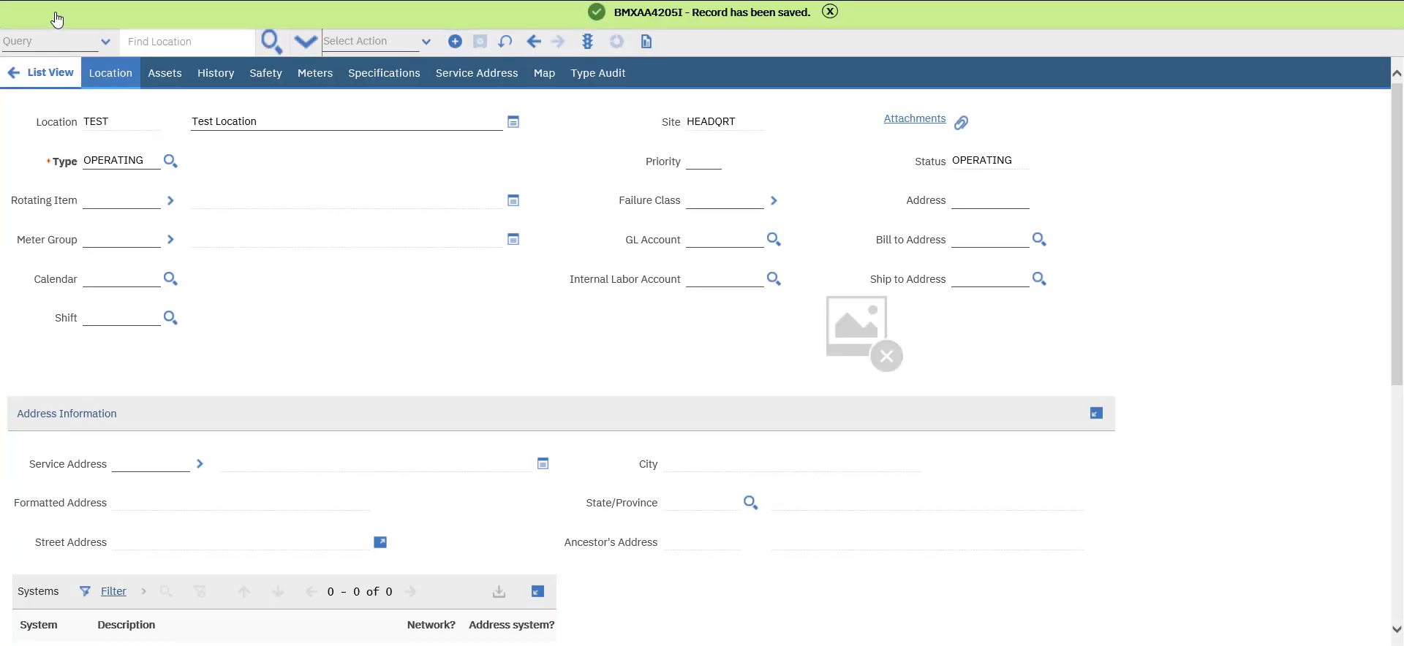
Try to associate the PRIMARY system with the TEST location without specifying a parent.
key("ctrl+alt+a")
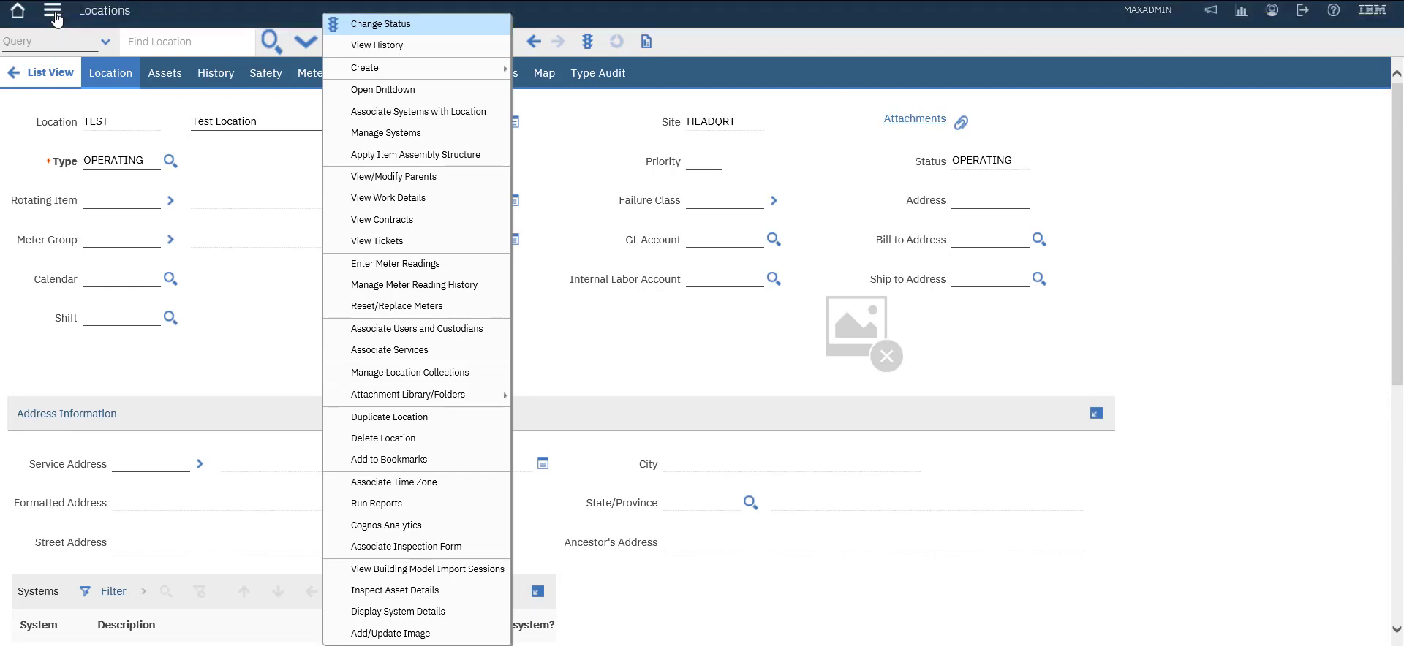
key("Down")
key("Down")
key("Down")
key("Down")
key("Down")
key("Down")
key("Down")
key("Down")
key("Up")
key("Up")
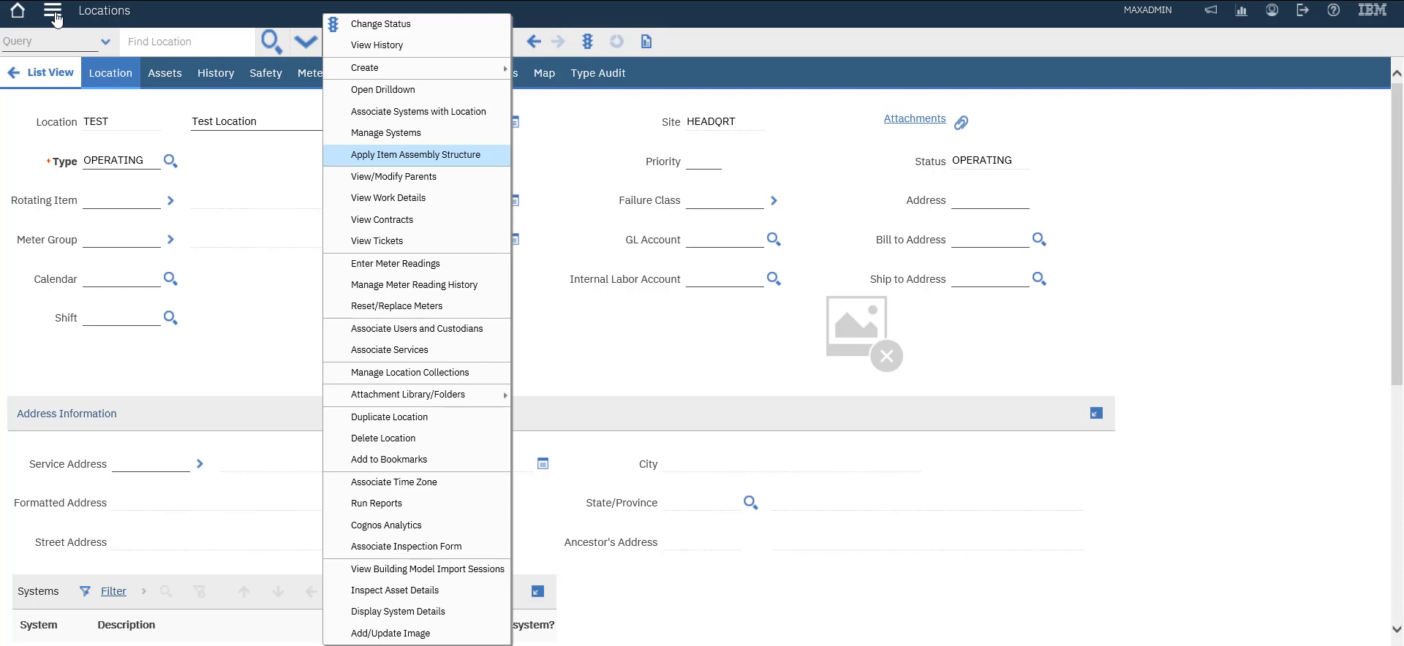
key("Up")
key("Up")
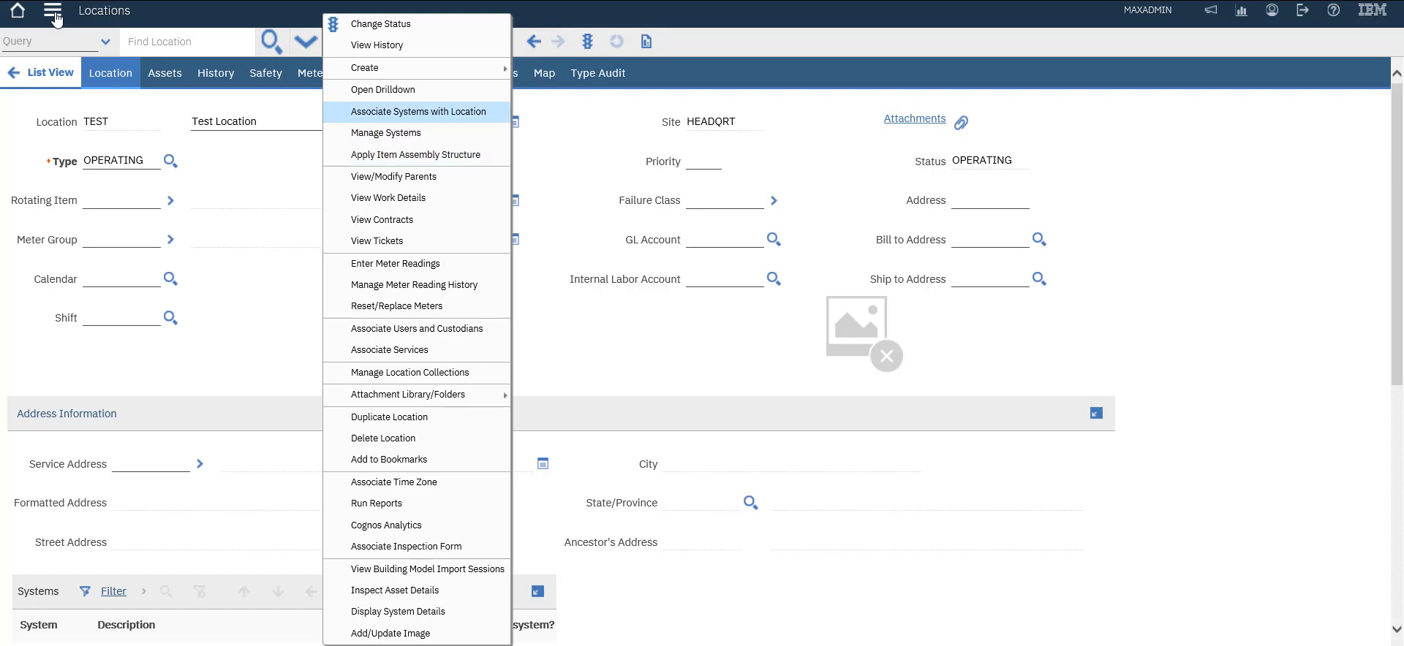
key("Return")
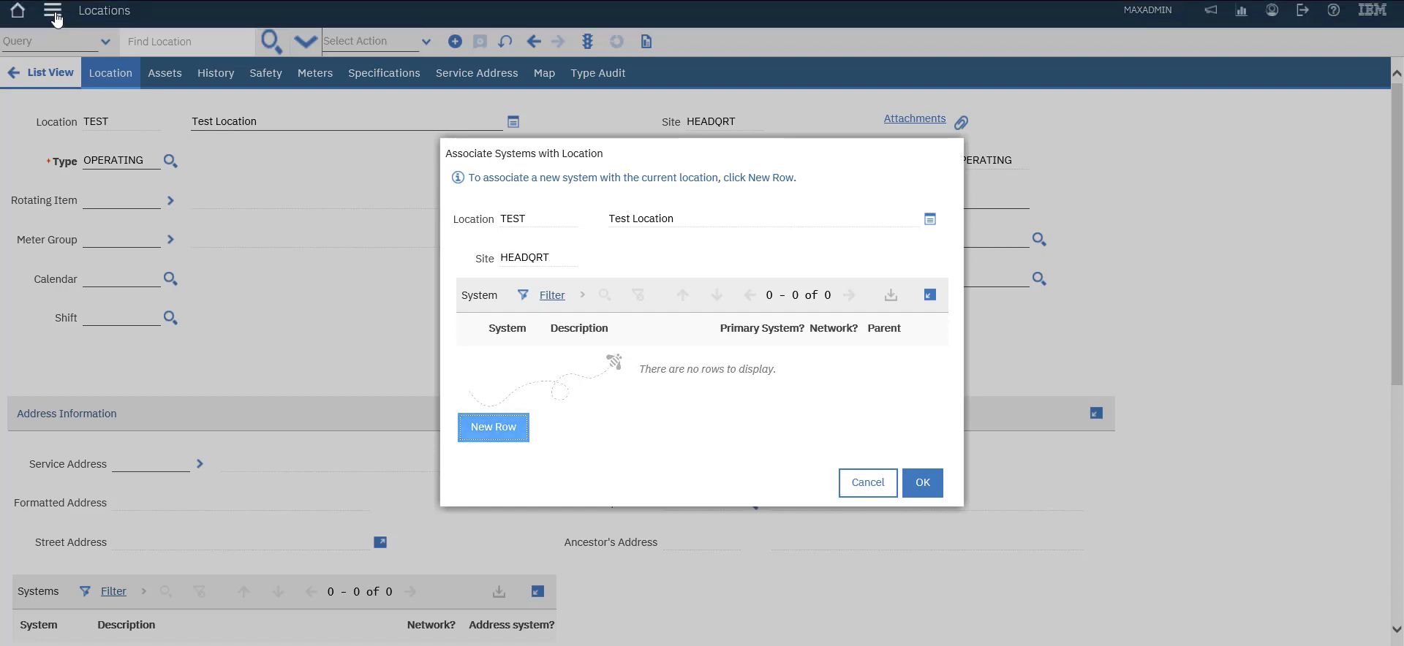
key("Return")
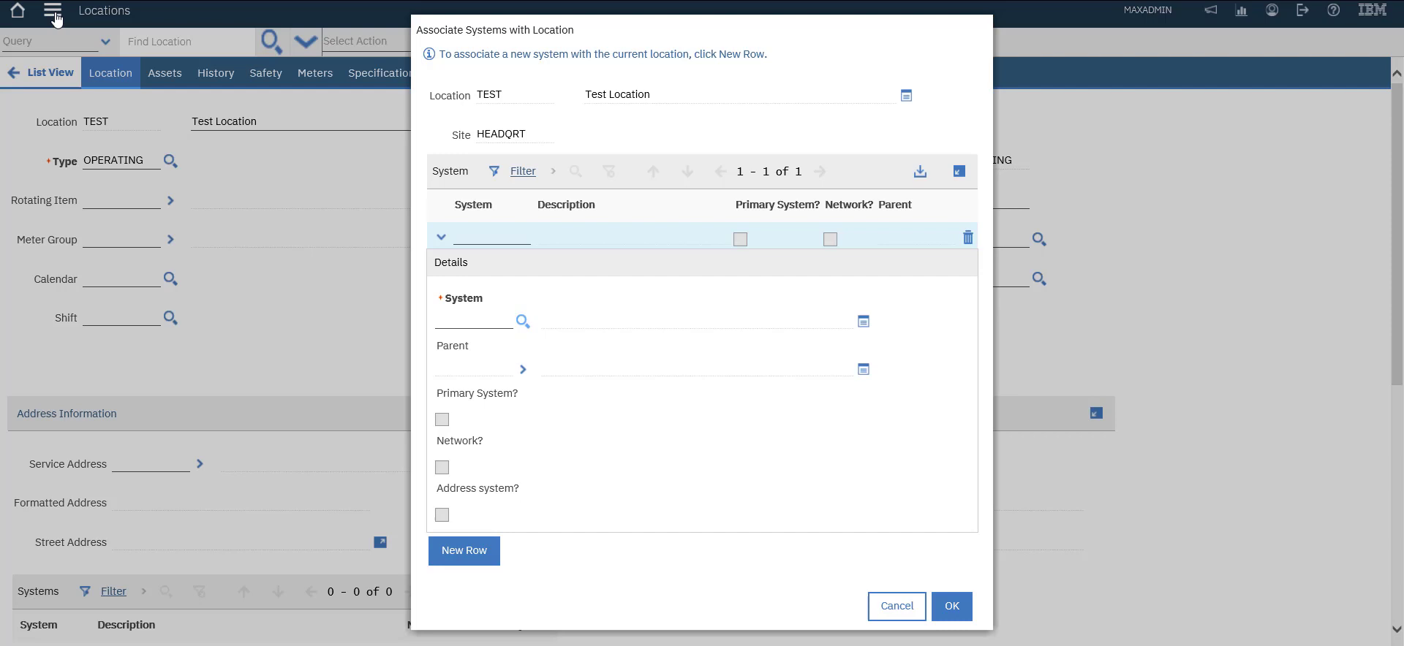
key("Return")
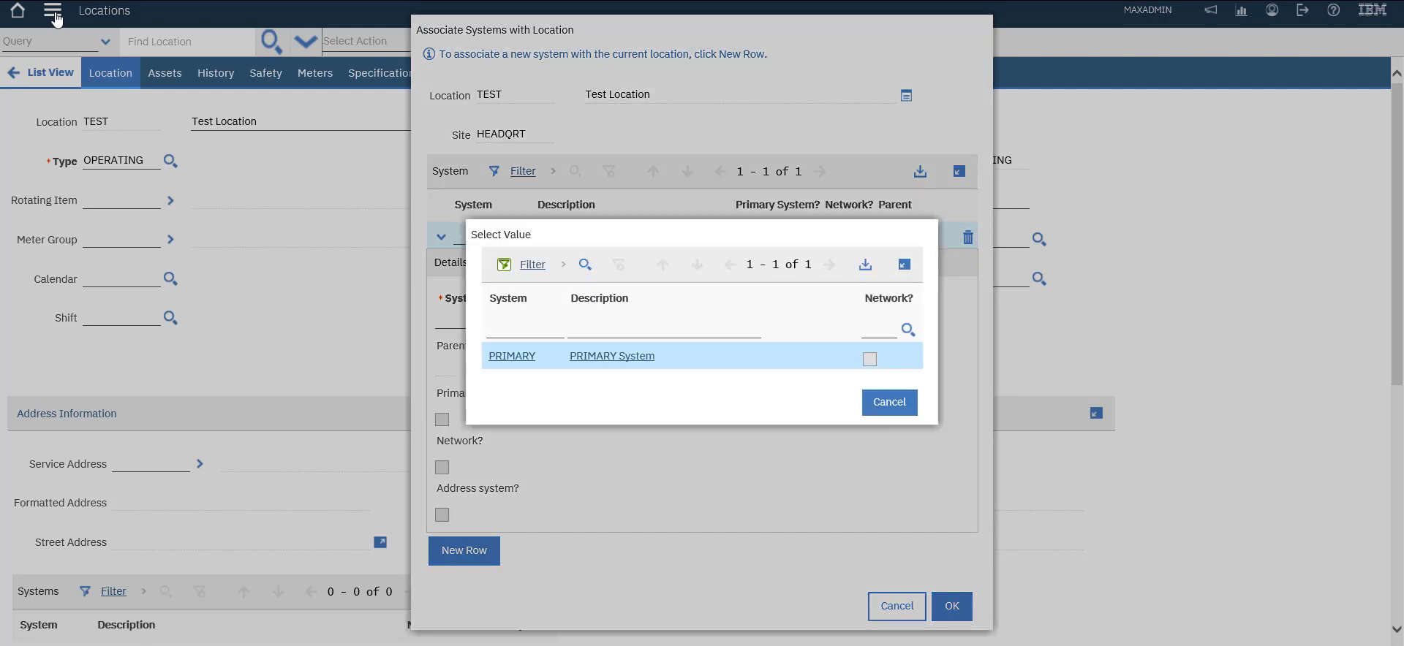
key("Return")
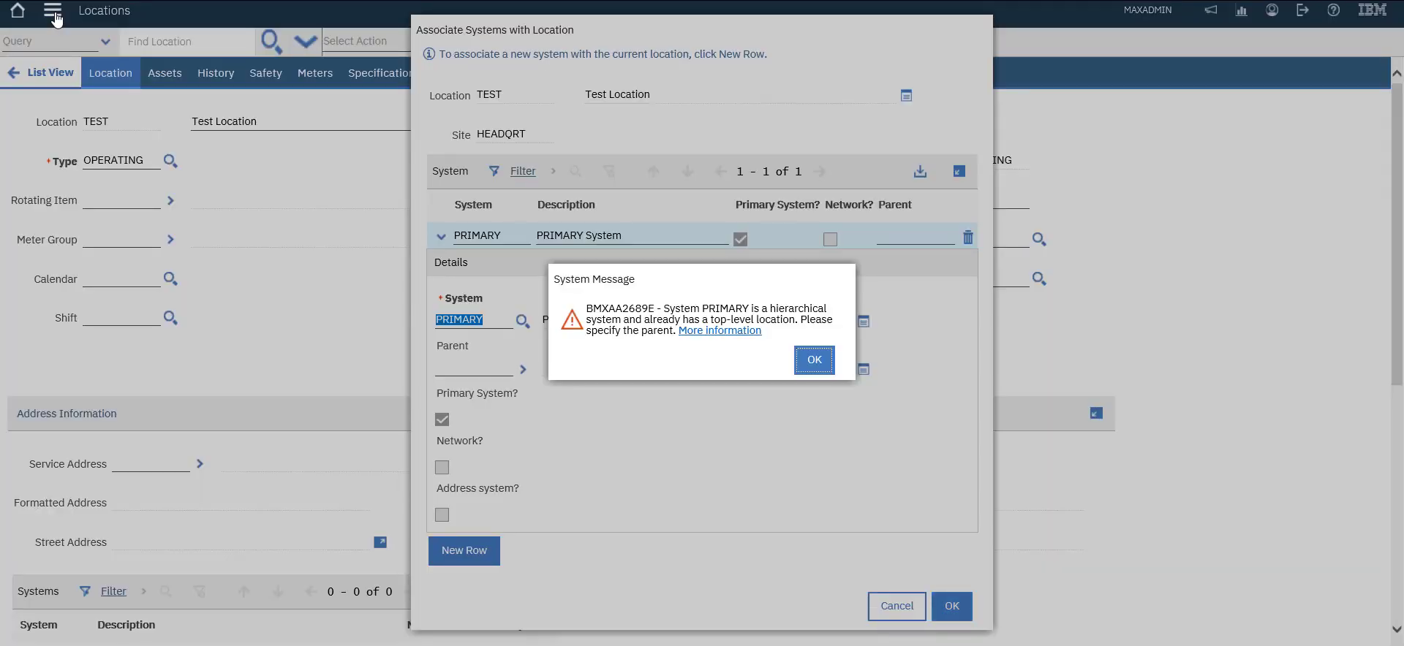
key("Return")
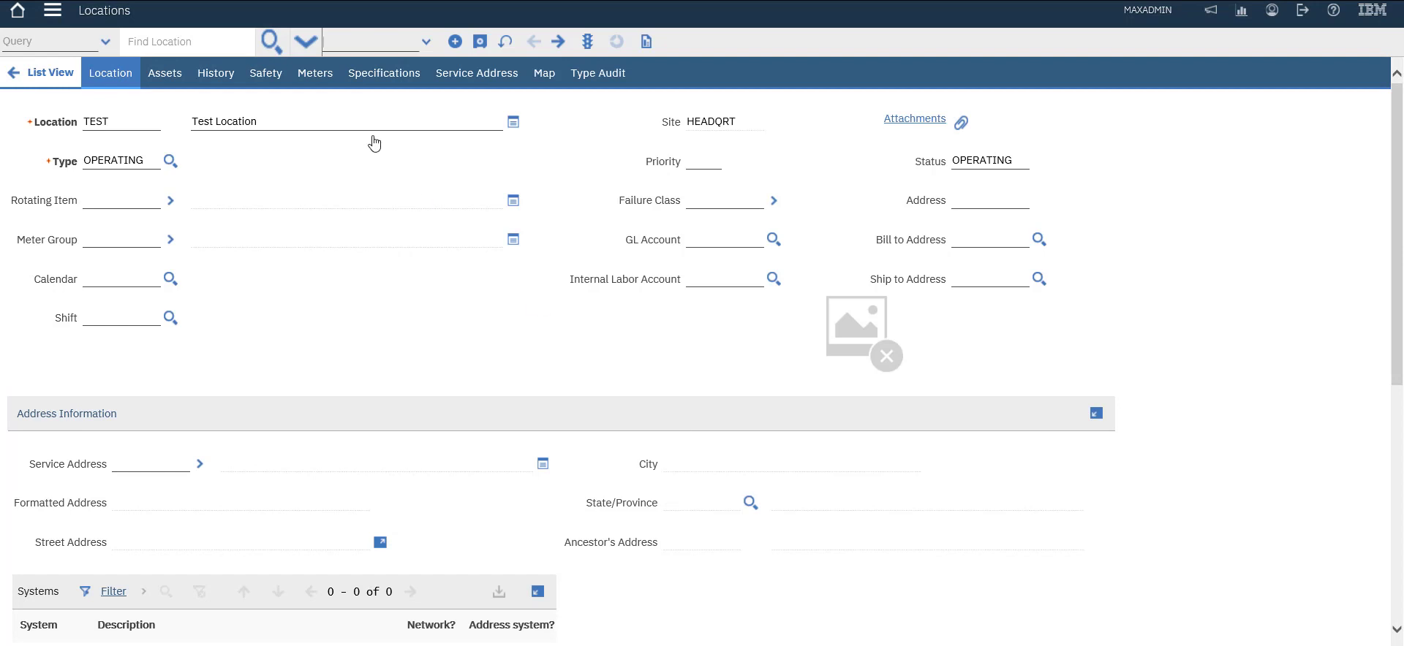
Create a new system named TEST with the description "Test" through Manage Systems.
left_click(366, 40)
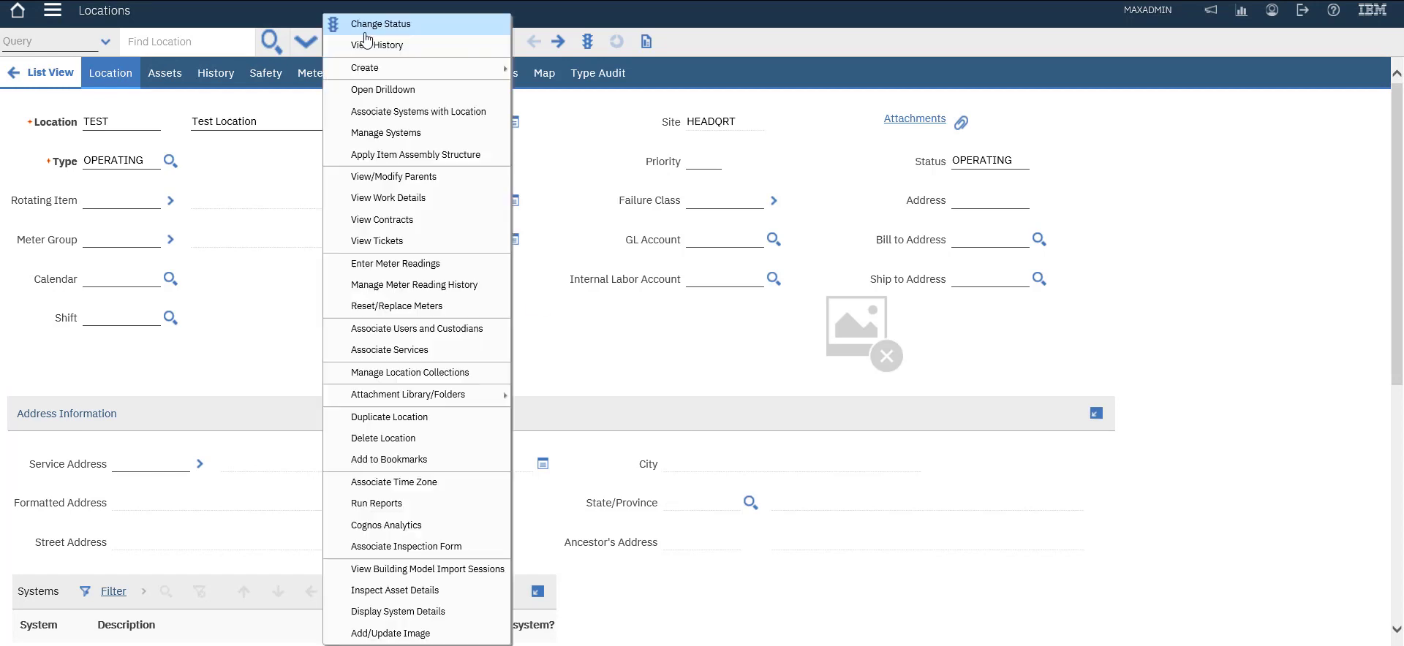
key("Down")
key("Down")
key("Down")
key("Down")
key("Down")
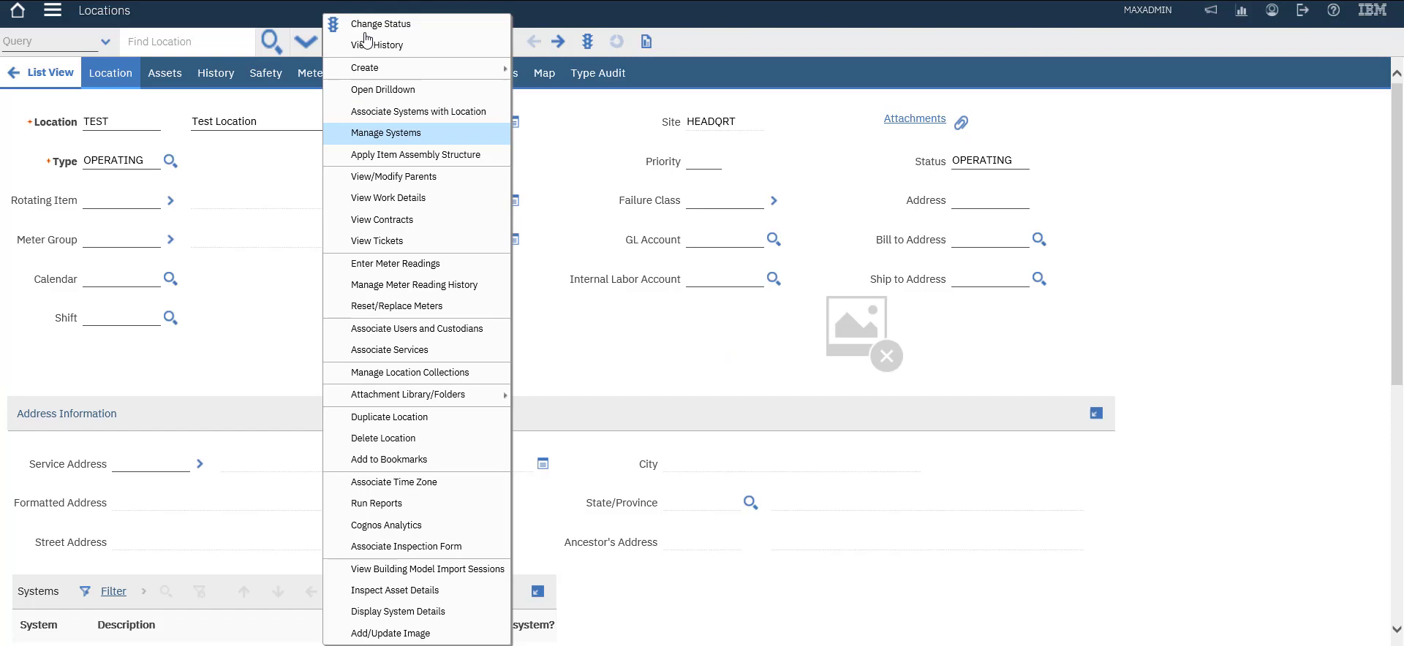
key("Return")
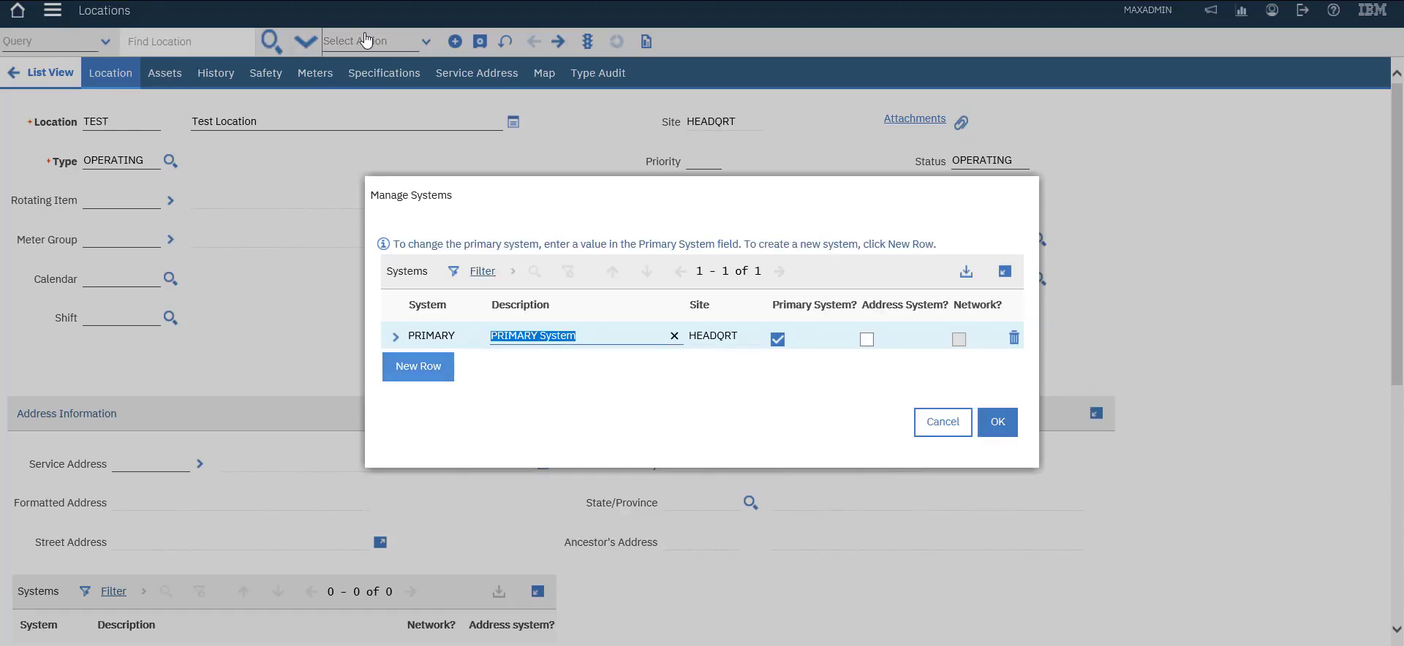
key("Return")
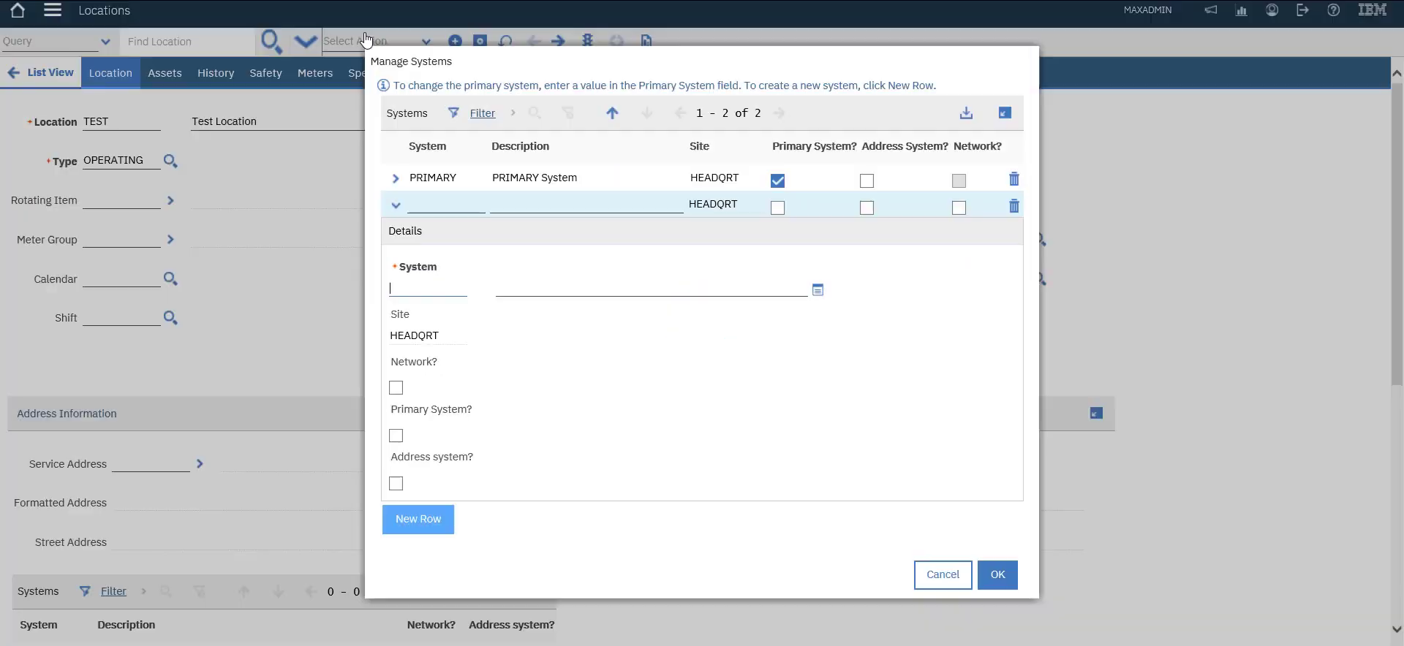
type("Test")
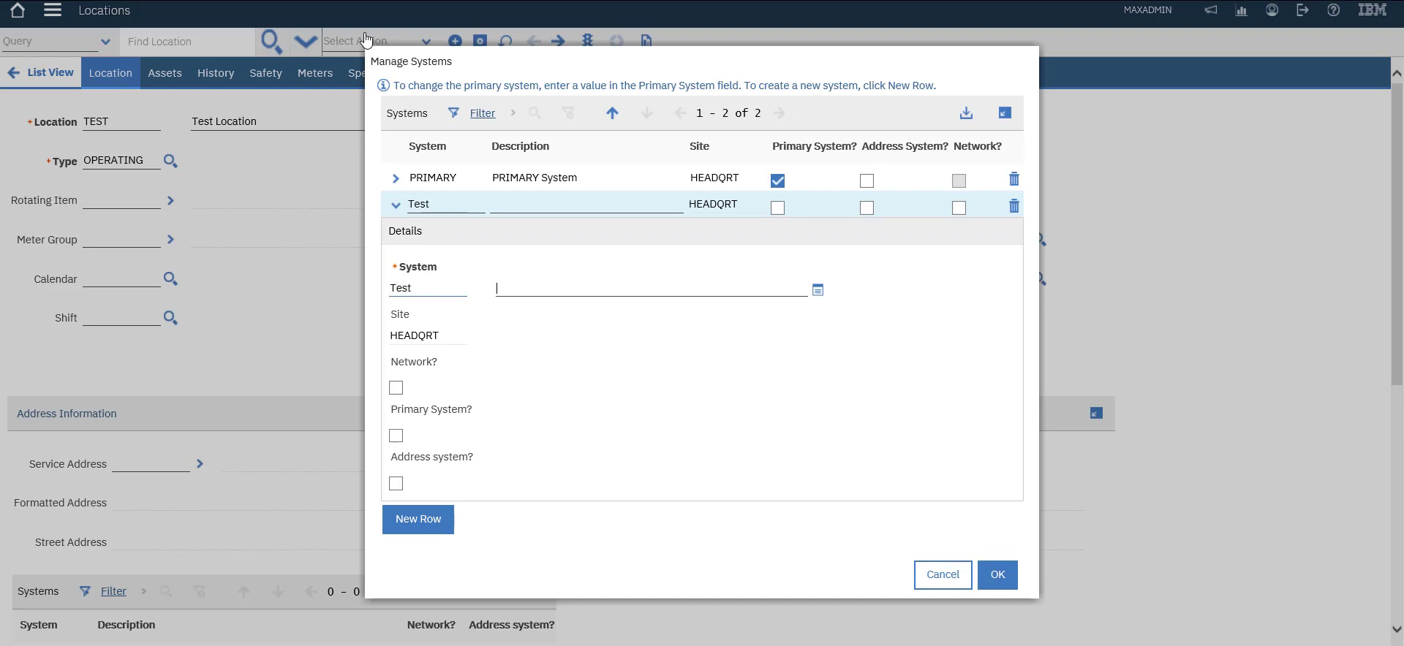
key("Tab")
type("test")
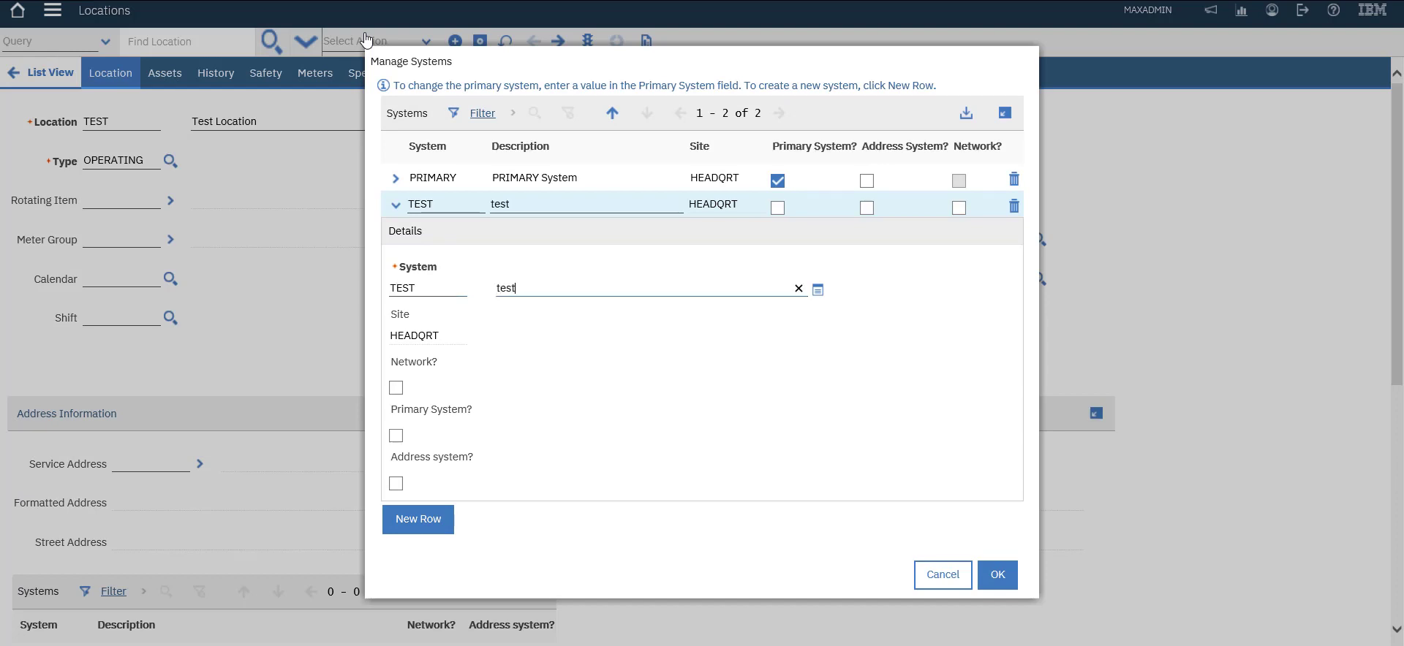
key("BackSpace")
key("BackSpace")
key("BackSpace")
key("BackSpace")
type("Test")
left_click(997, 576)
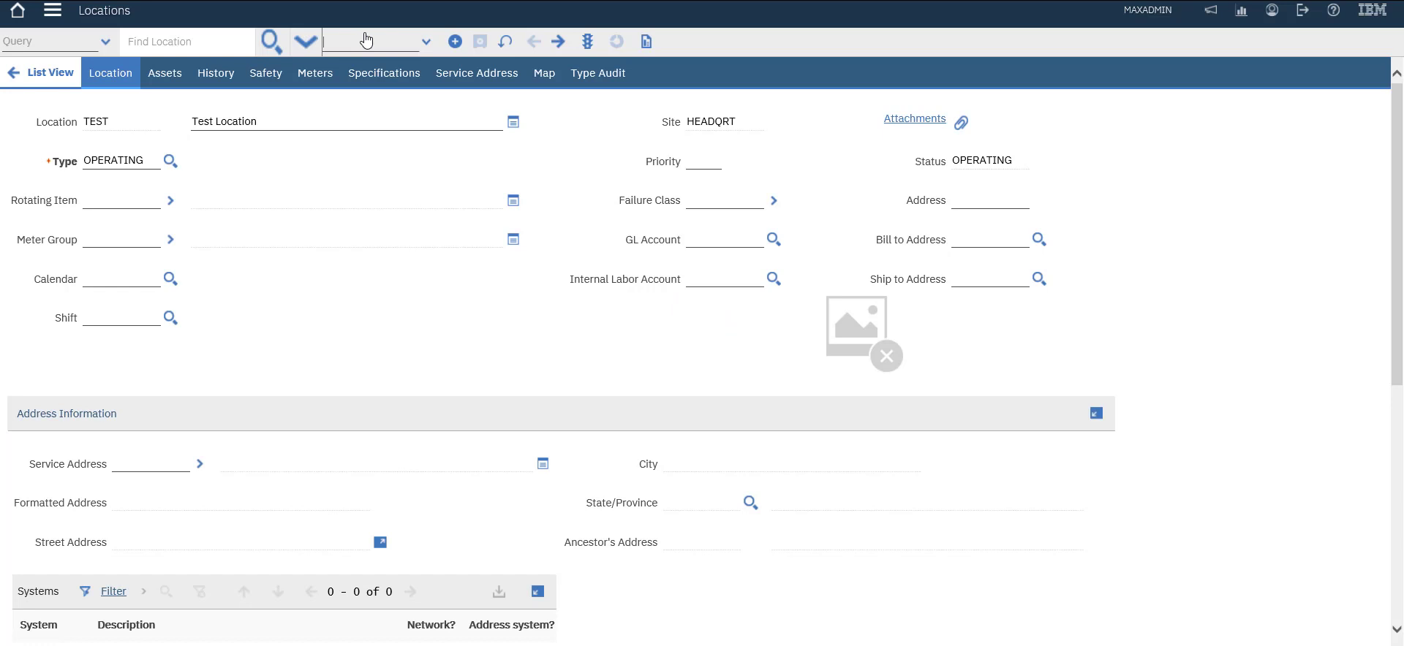
Add a row to the location's associated systems and choose the TEST system for it.
left_click(366, 39)
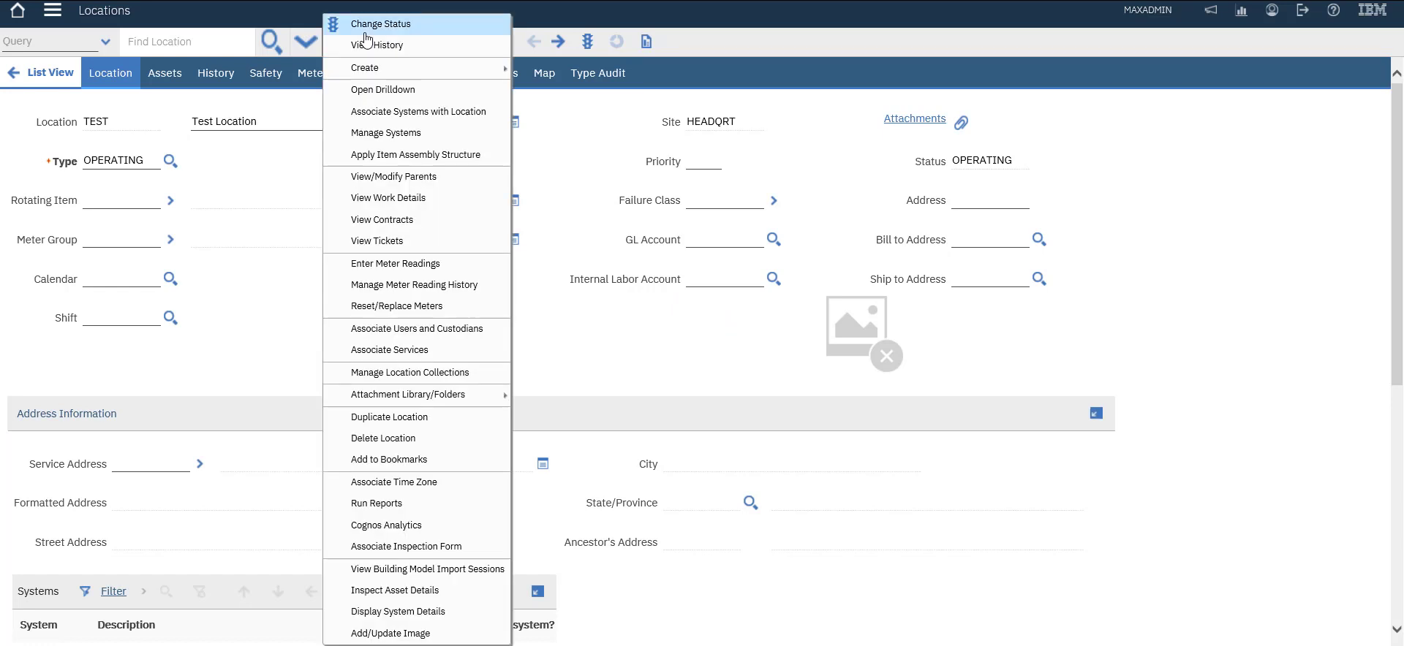
key("Down")
key("Down")
key("Down")
key("Down")
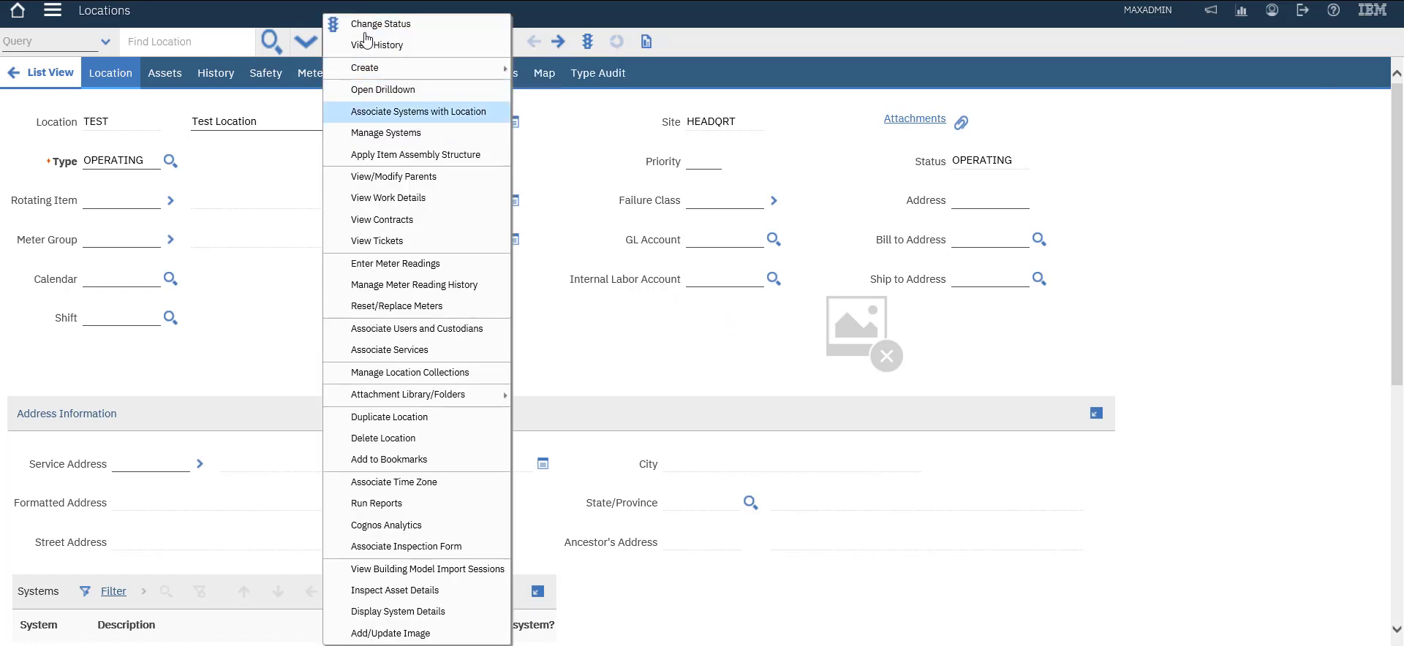
key("Return")
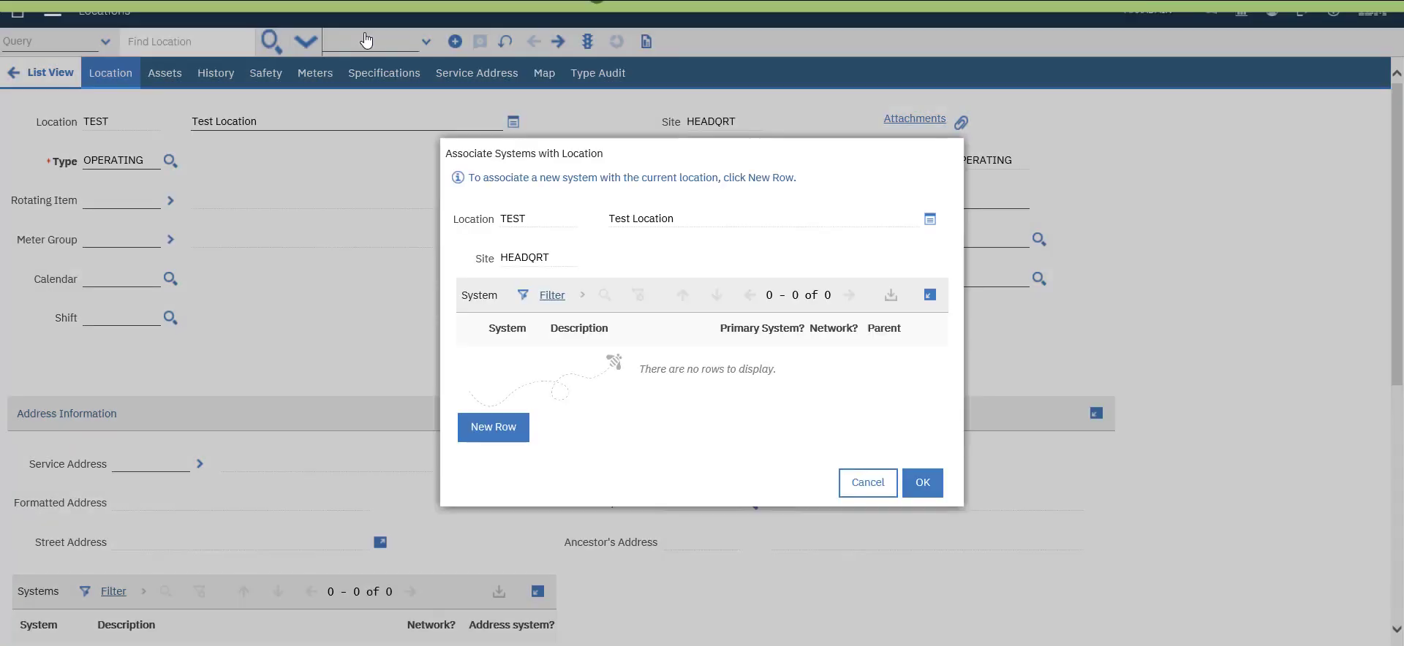
key("Tab")
key("Return")
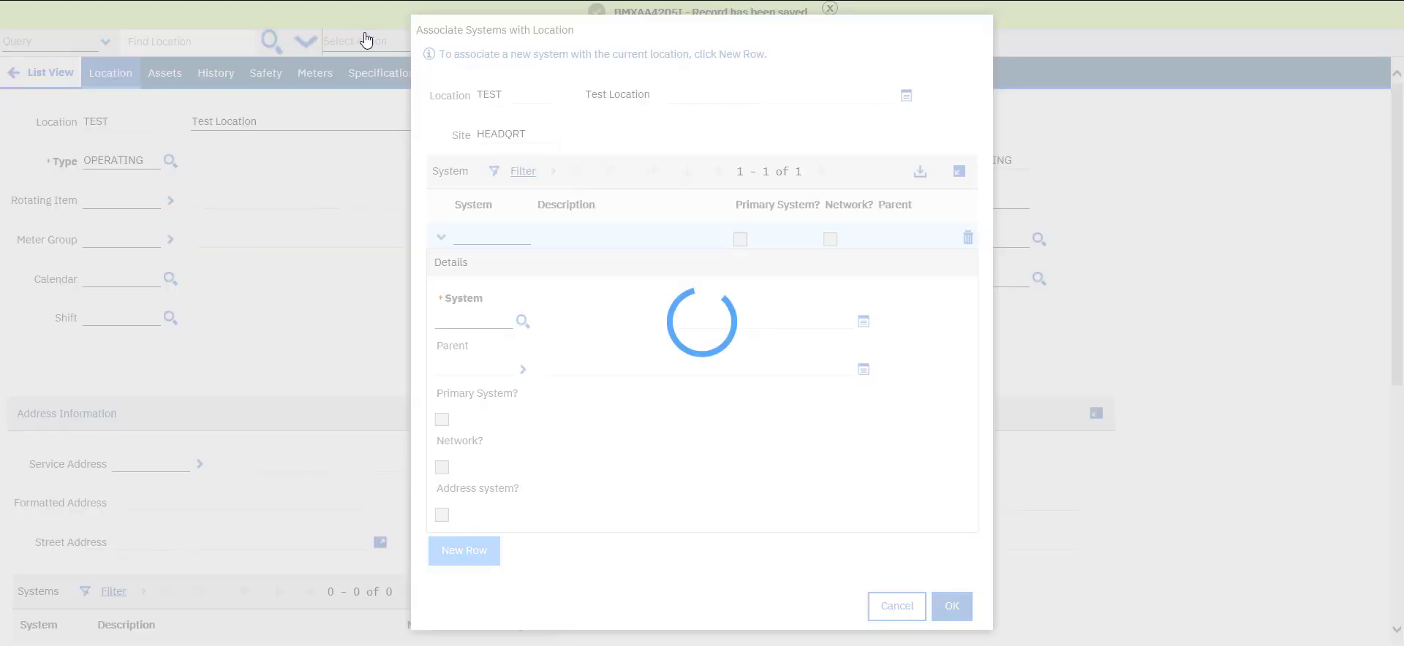
key("ctrl+m")
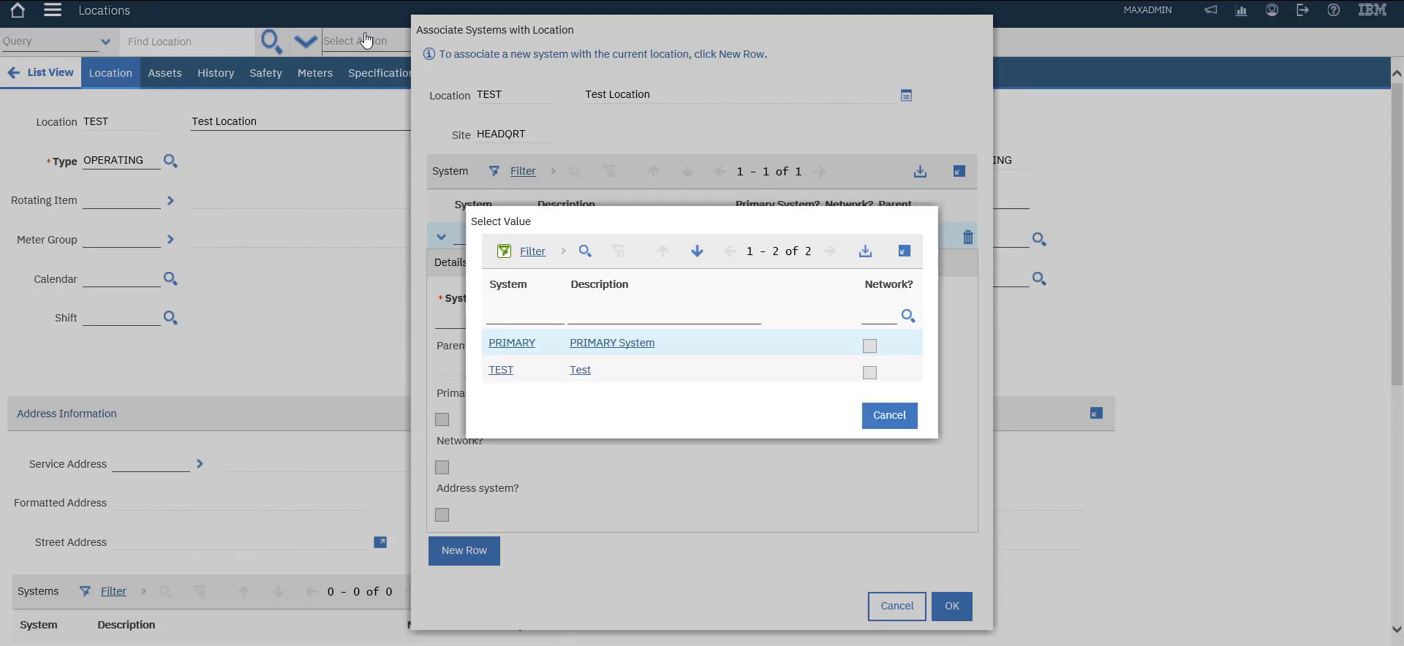
key("Tab")
key("Tab")
key("Return")
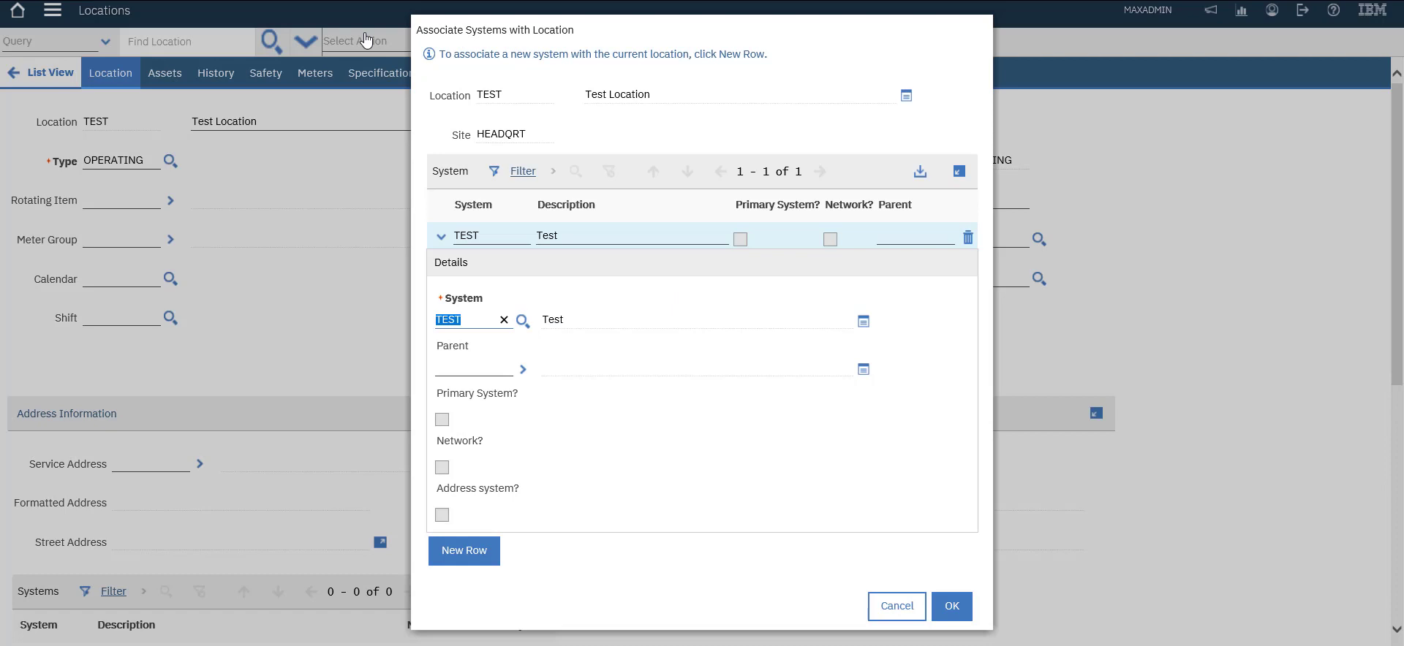
Look up possible parent locations for the TEST system, leave the parent blank and confirm the system association.
key("Tab")
key("Return")
key("Return")
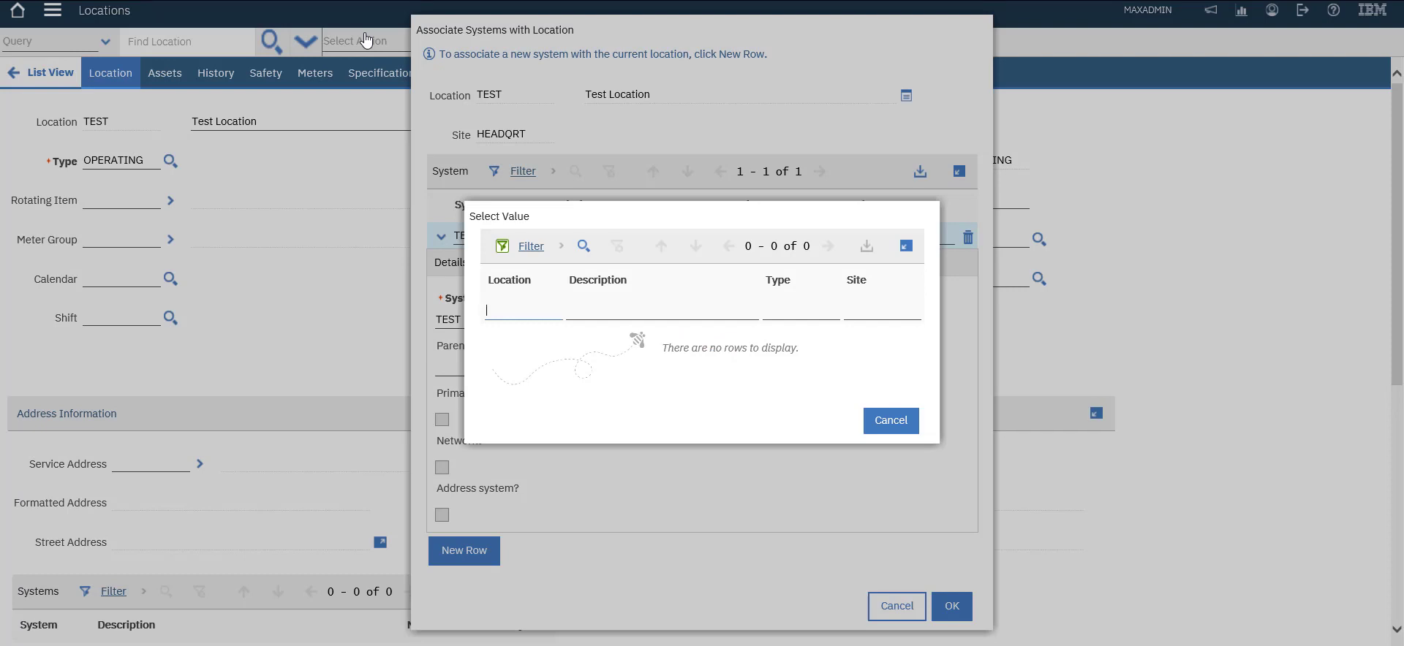
key("Escape")
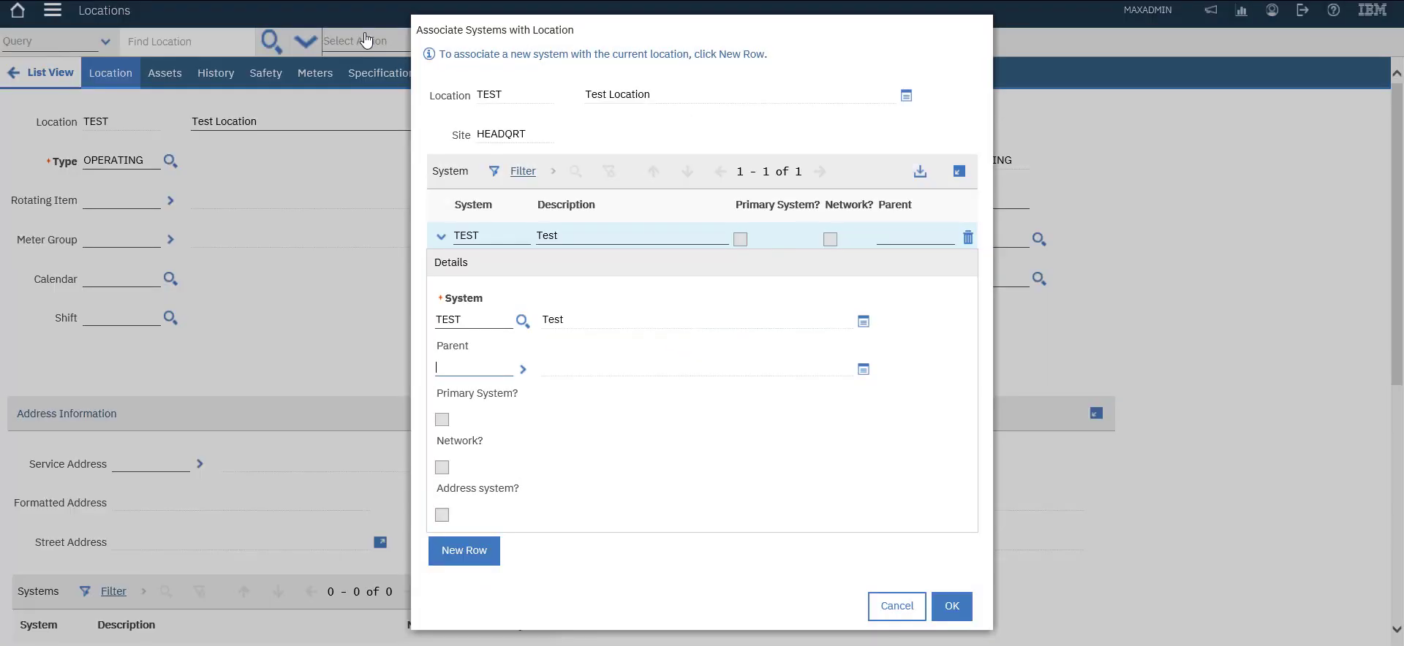
key("Return")
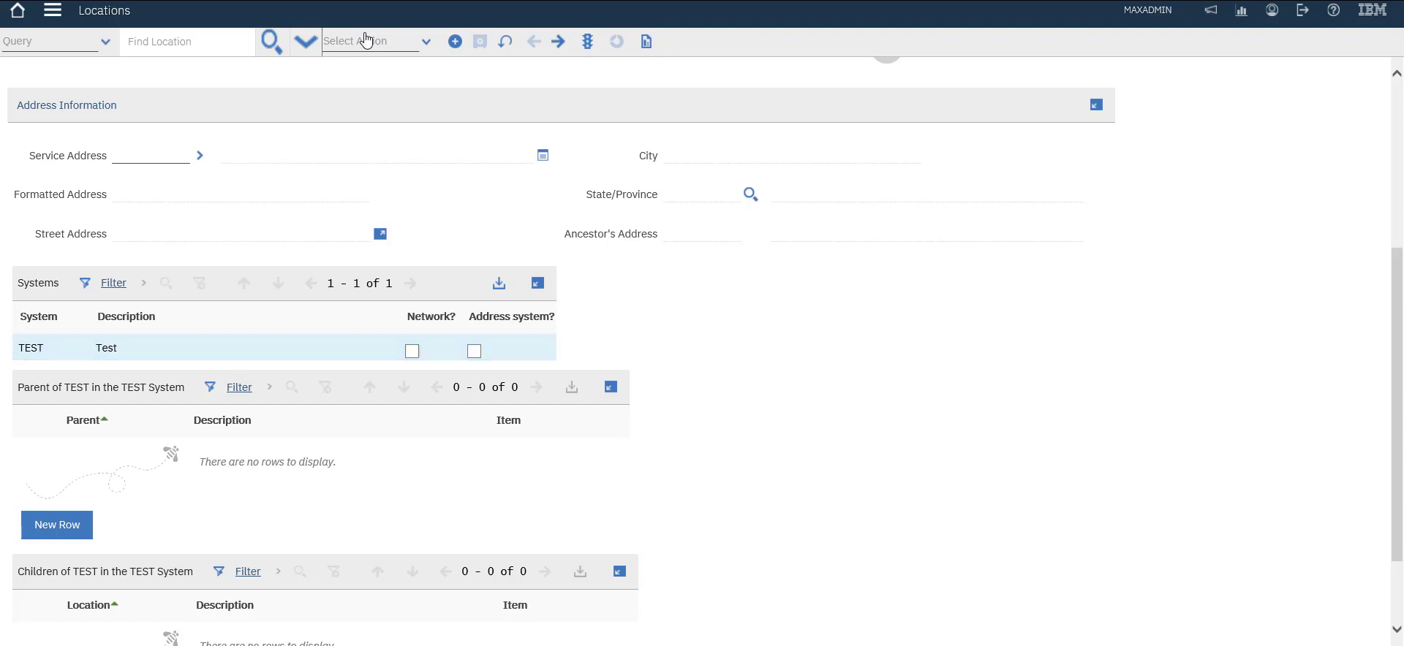
Open the Drilldown for the TEST location to view its hierarchy in the TEST system.
left_click(366, 40)
key("Down")
key("Down")
key("Down")
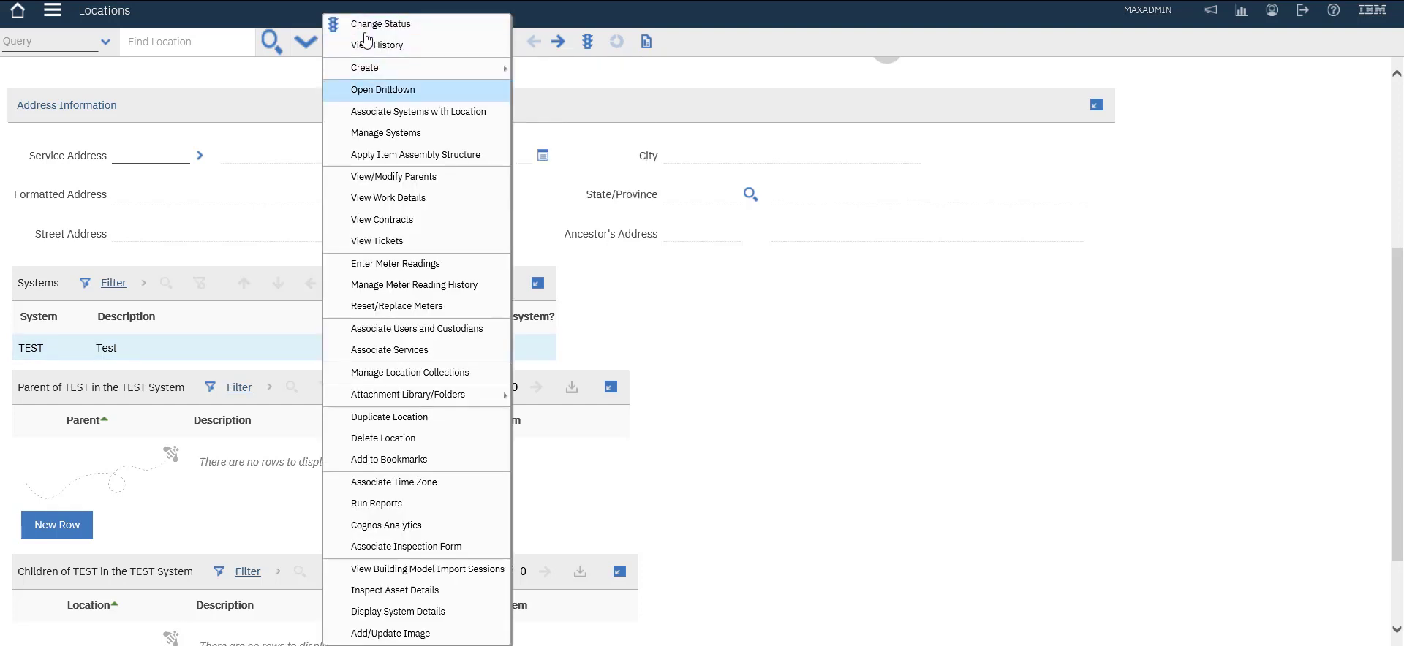
key("Return")
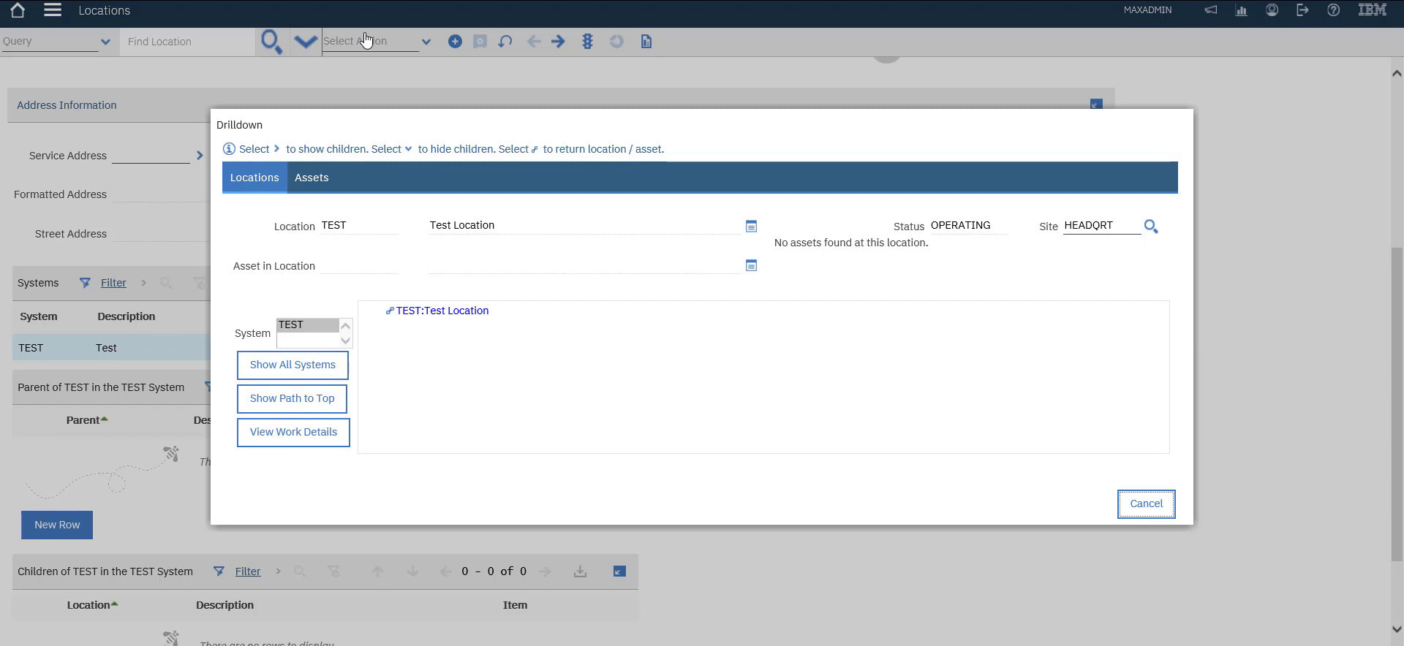
Close the location's Drilldown and switch to the Assets application to start a new asset record.
key("Return")
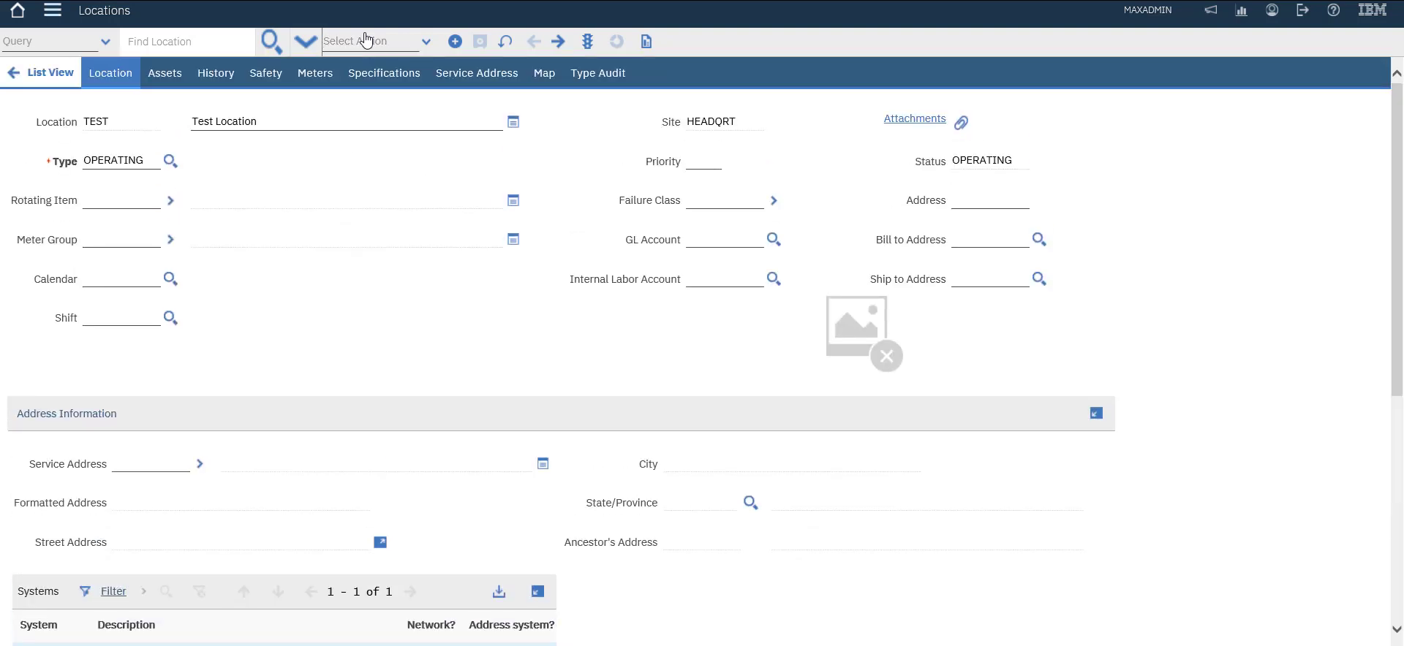
key("Return")
key("Down")
key("Down")
key("Down")
key("Down")
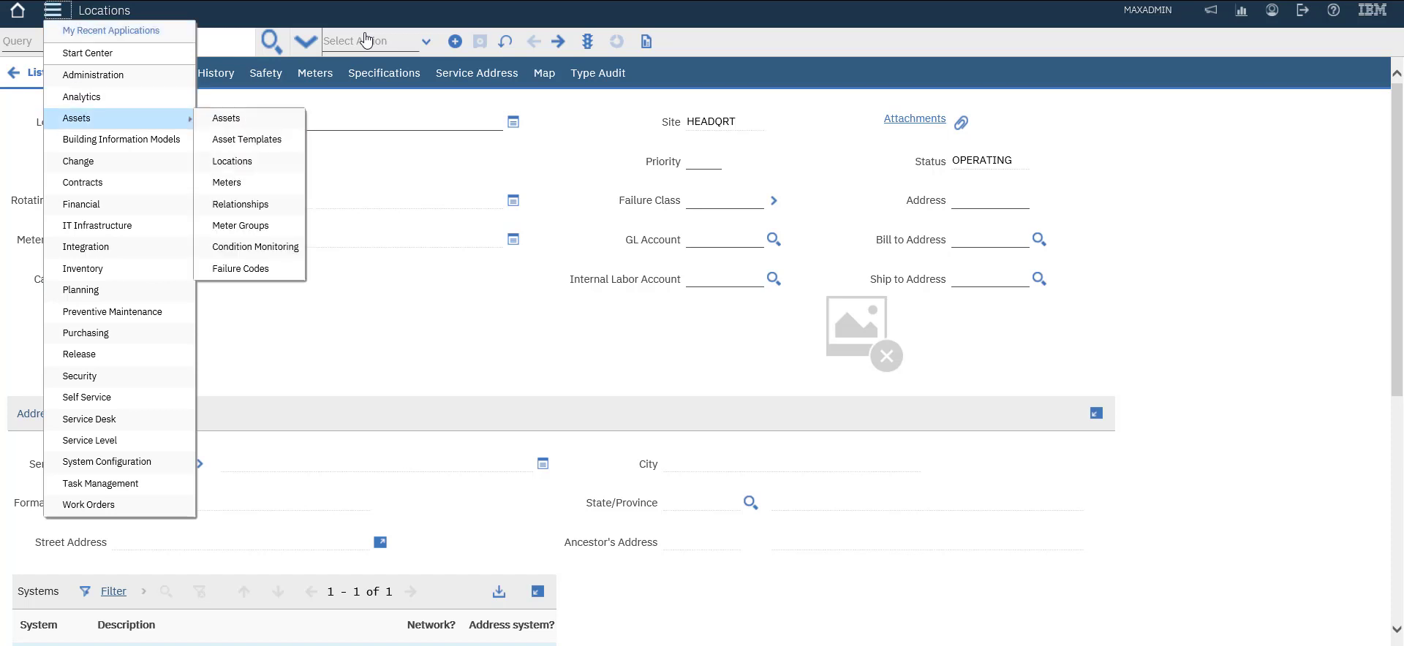
key("Right")
key("Return")
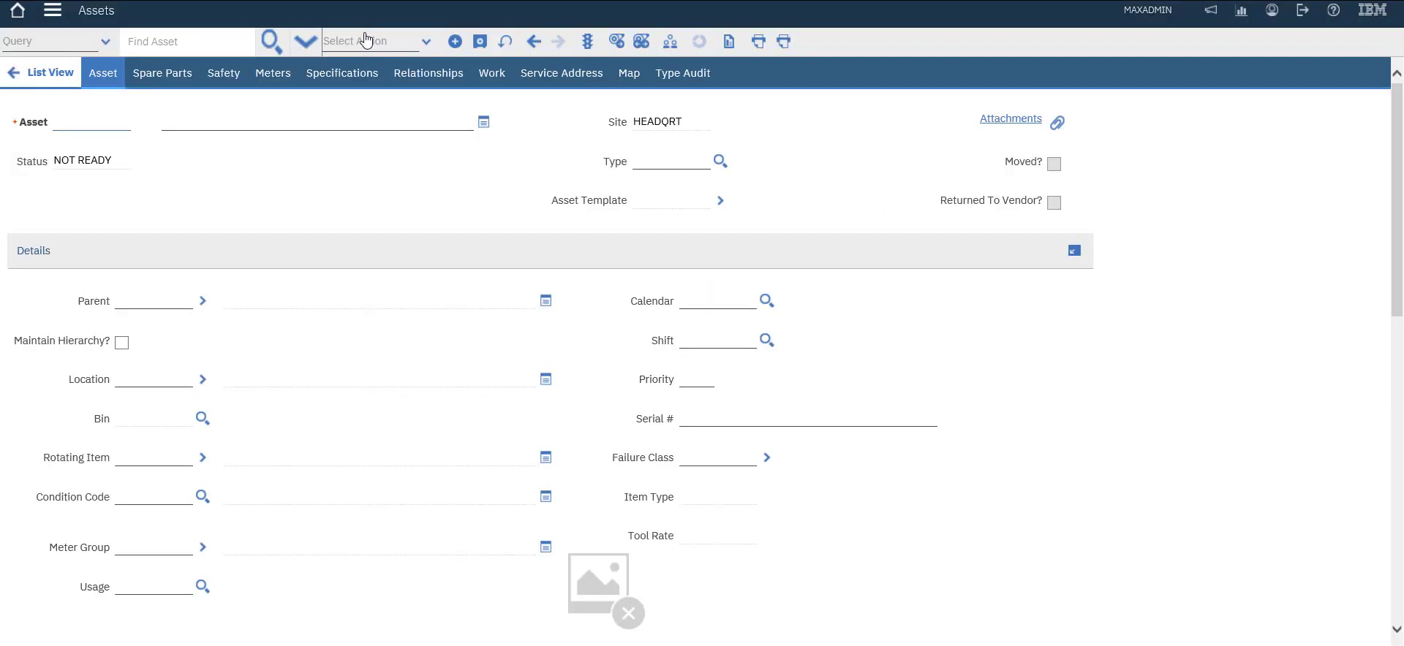
Identify the new asset as TEST with the description "Test Asset".
type("TEST")
key("Tab")
type("Test Ass")
type("et")
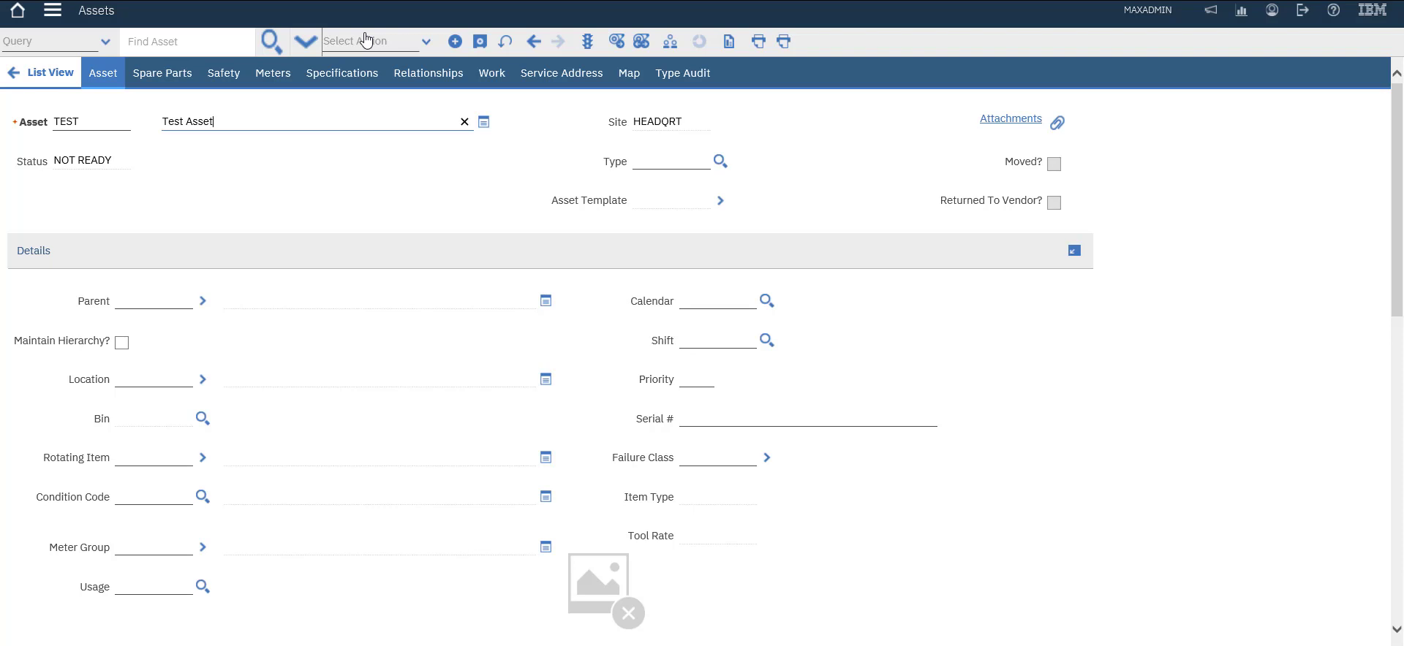
Look up the available asset types and set the new asset's type to PRODUCTION.
left_click(720, 160)
key("alt+F1")
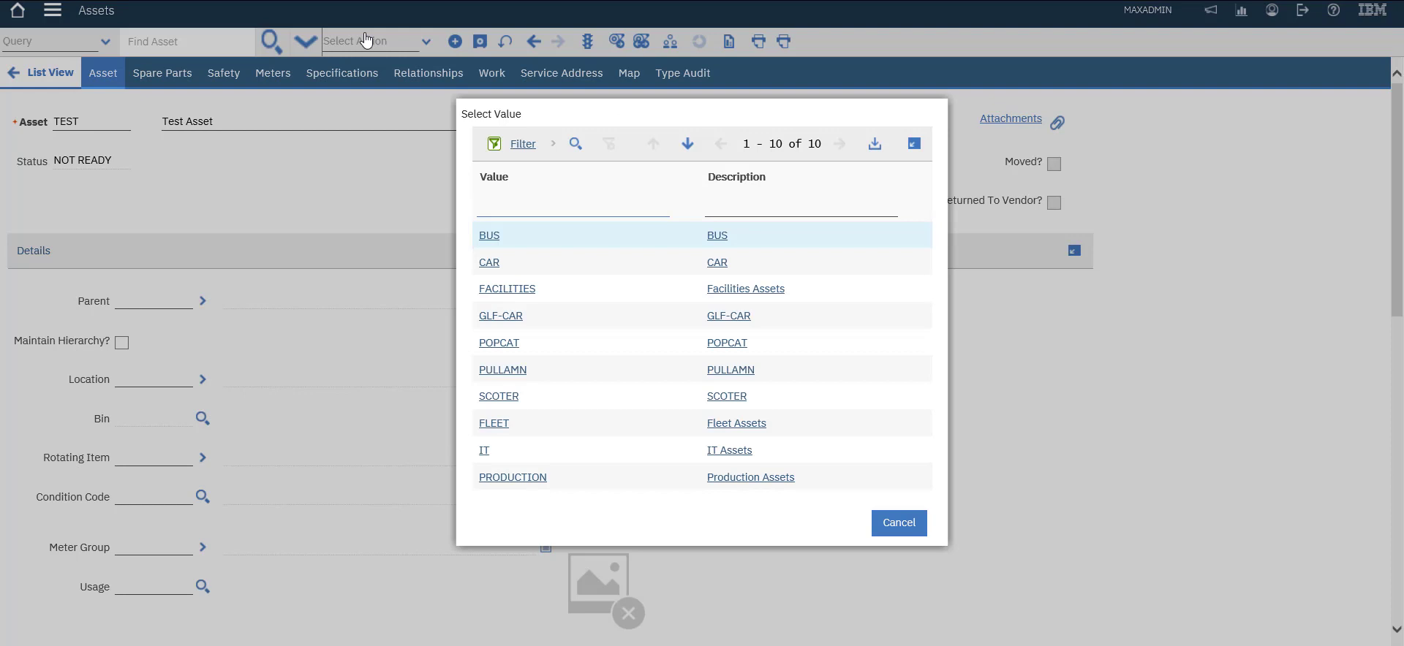
key("Up")
key("Up")
key("Up")
key("Down")
key("Down")
key("Return")
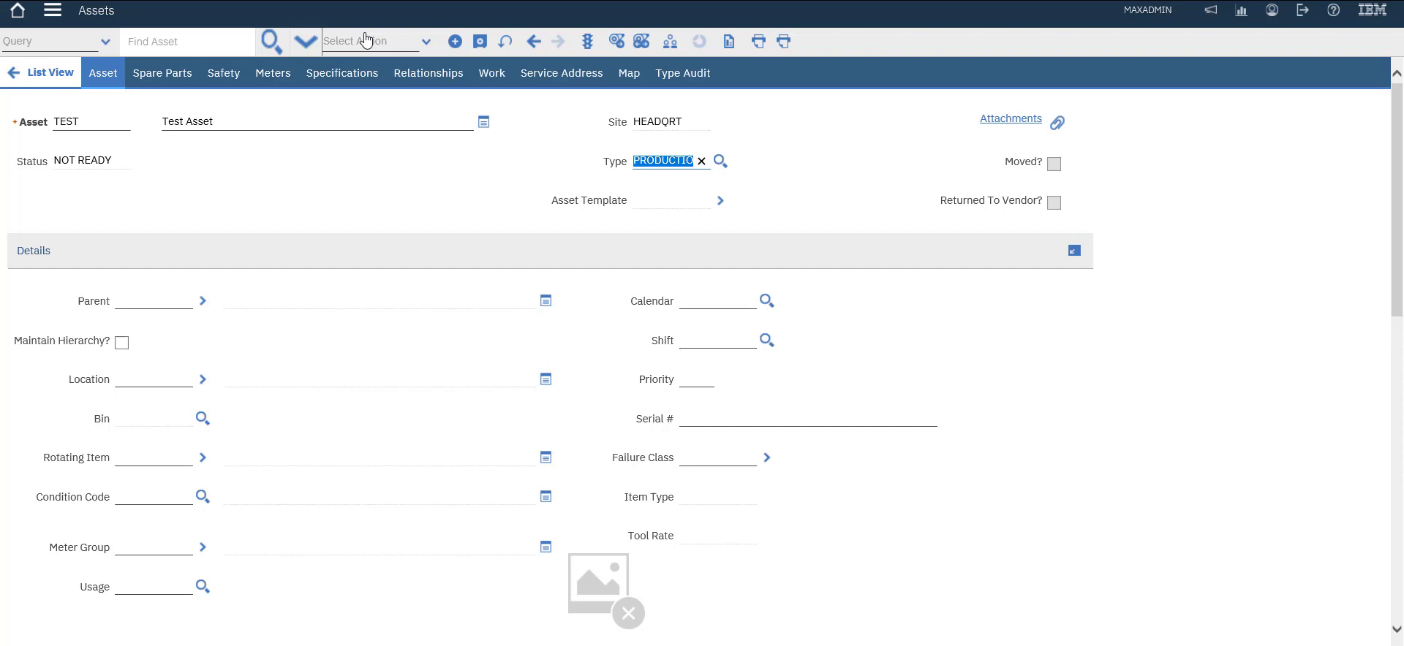
Filter the location lookup for "test" and assign the TEST location to the asset.
key("Tab")
key("Tab")
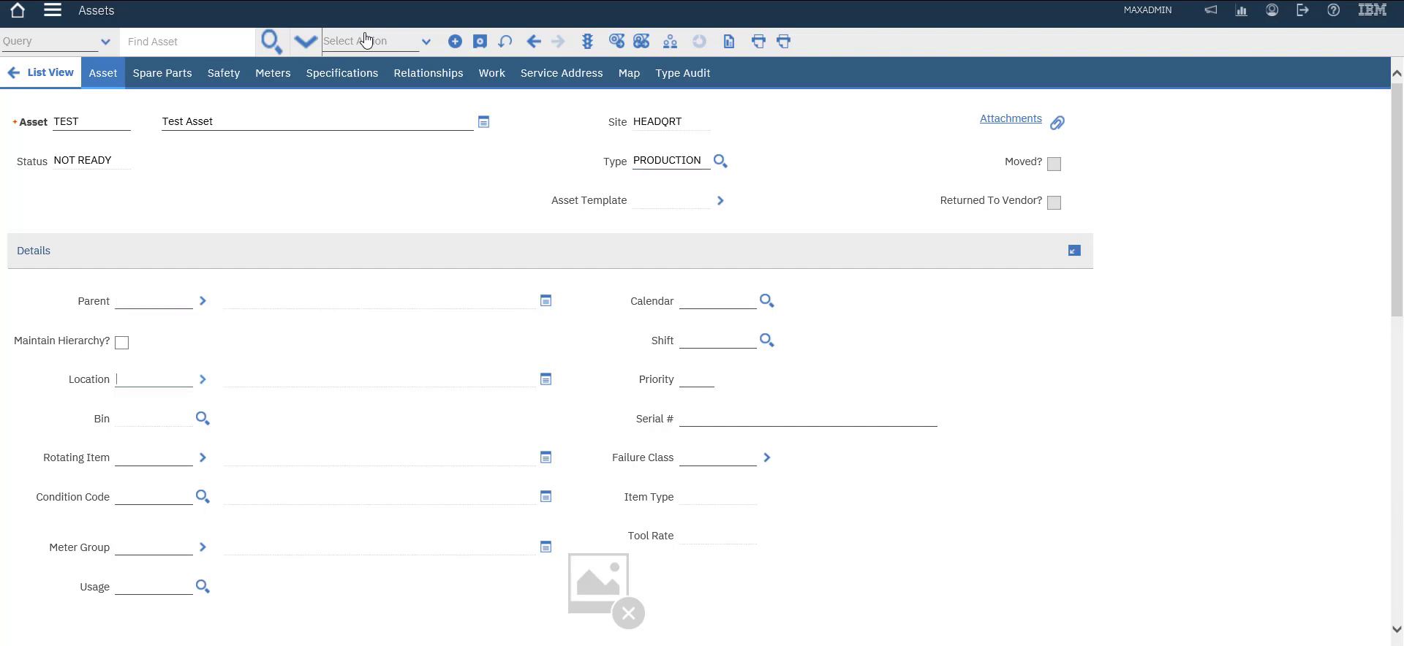
key("ctrl+m")
key("Escape")
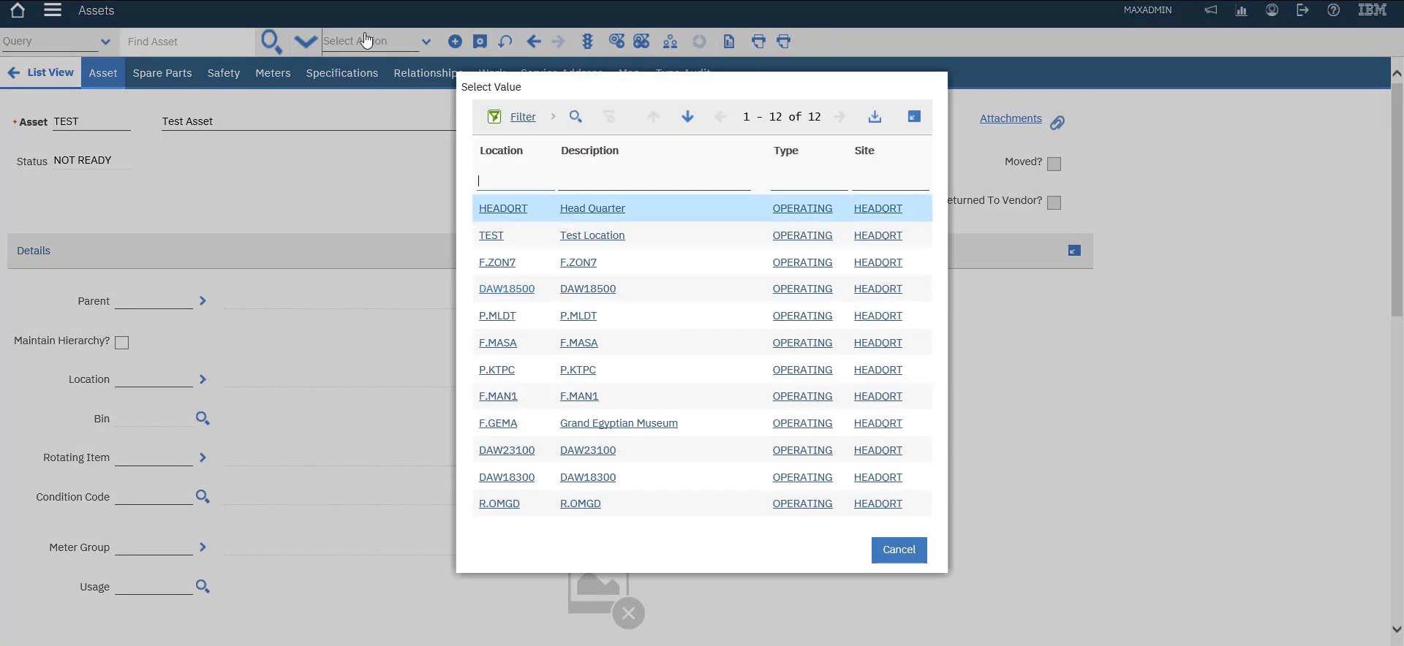
type("test")
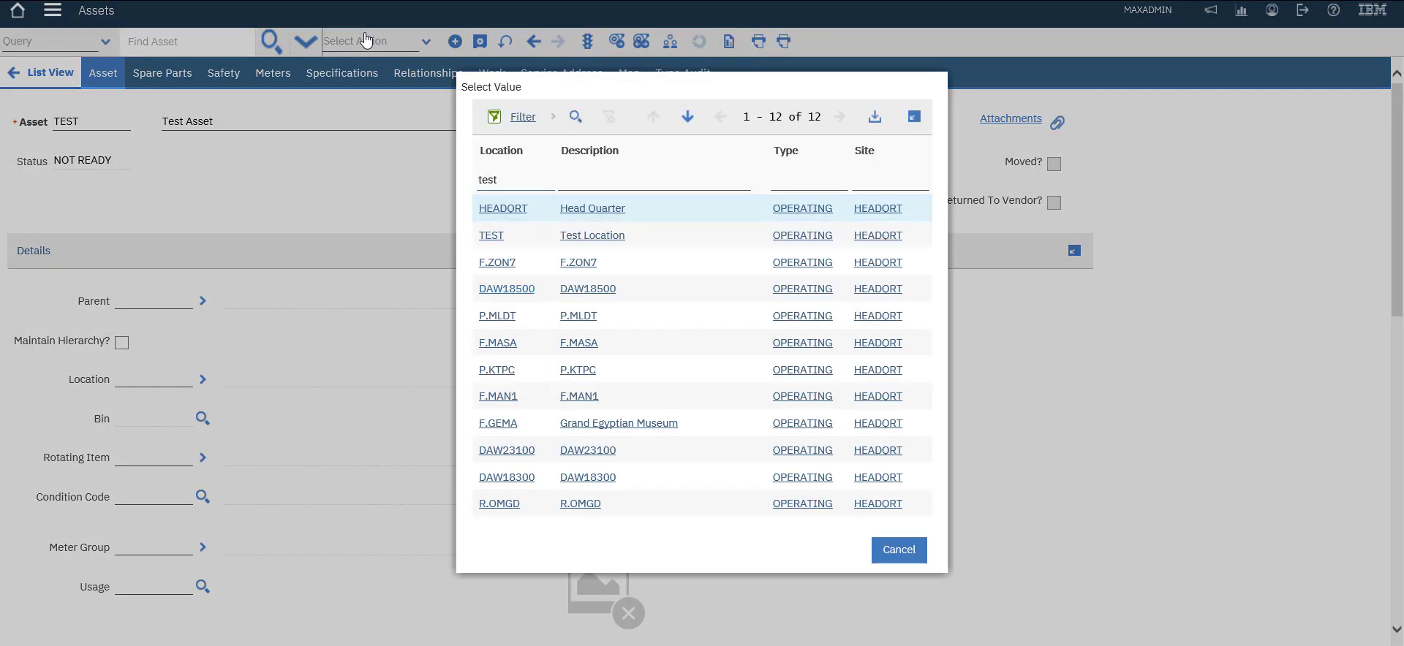
key("Return")
key("Return")
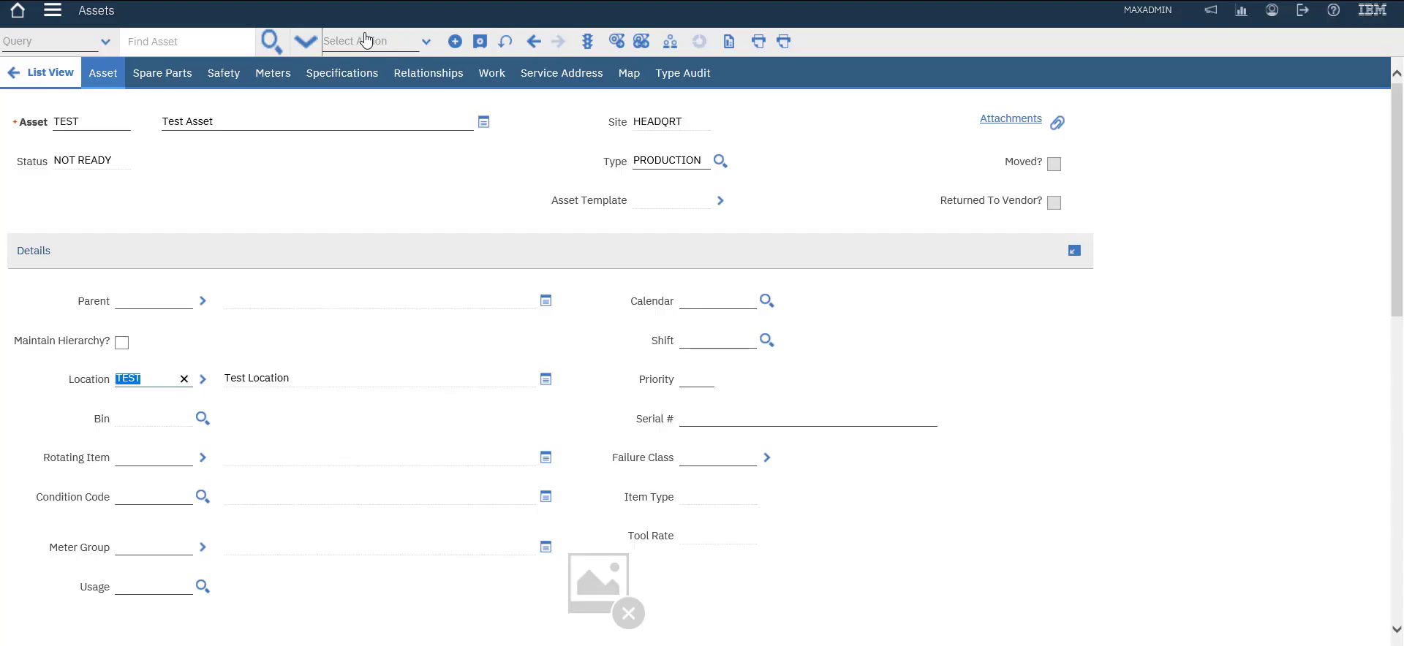
Examine the asset's address, purchase information, costs, downtime and modification sections.
scroll(367, 38, "down", 6)
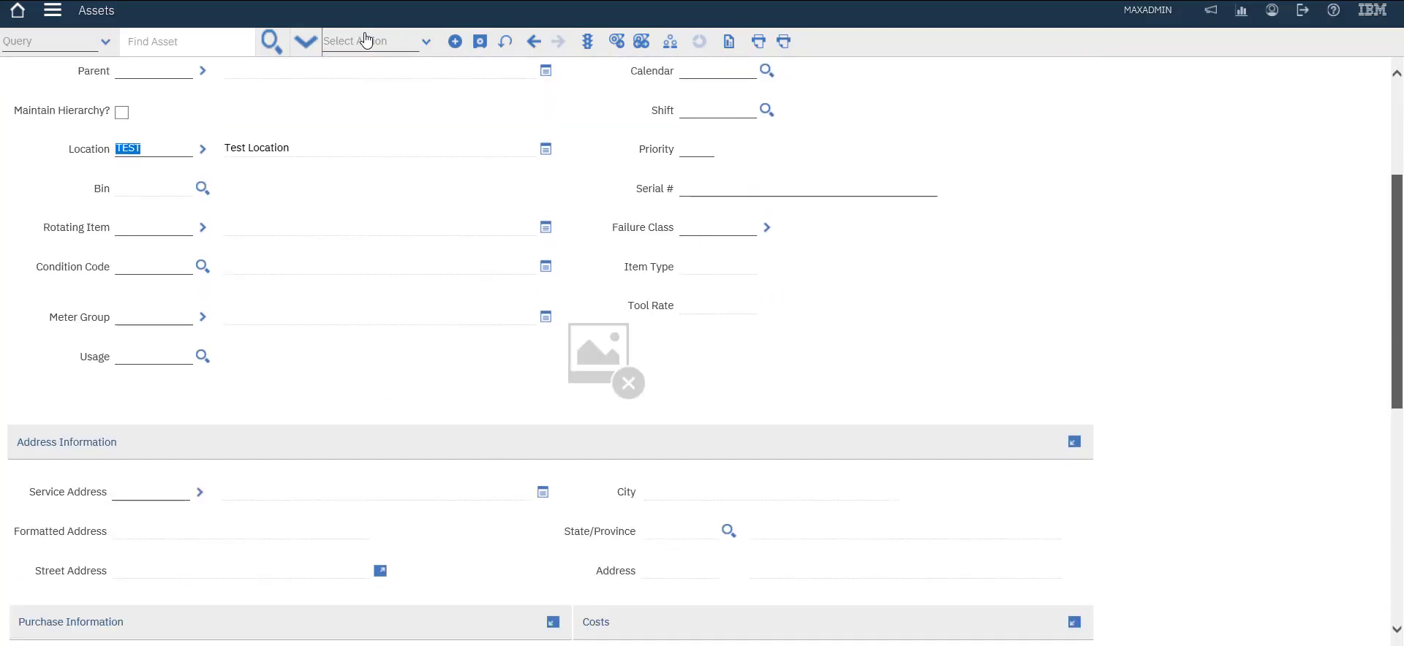
scroll(367, 39, "down", 3)
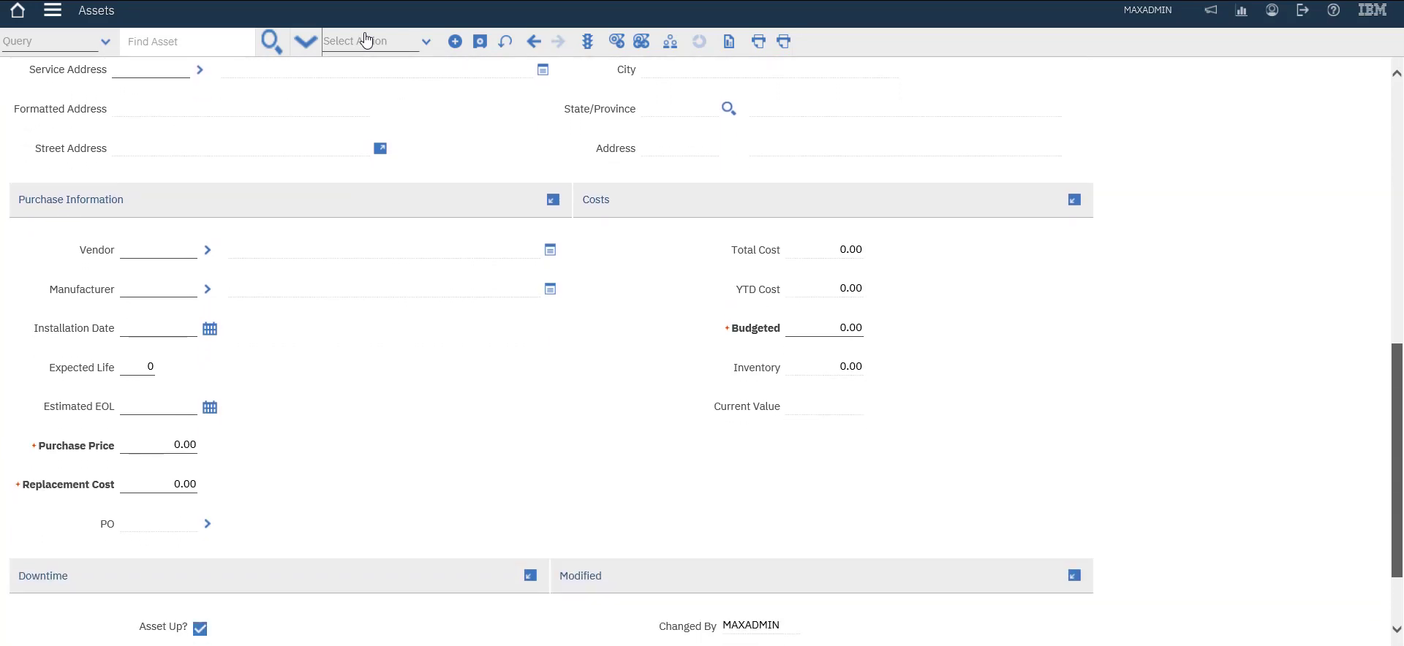
scroll(366, 39, "down", 2)
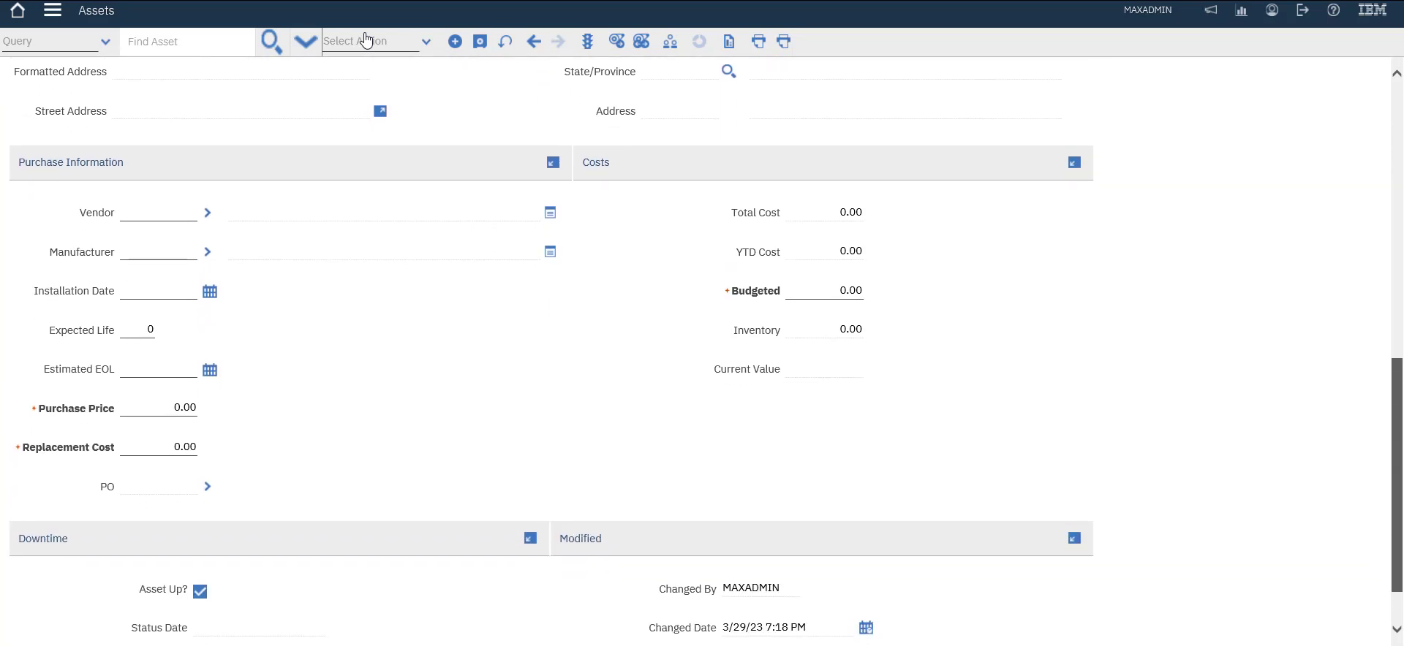
scroll(367, 38, "up", 1)
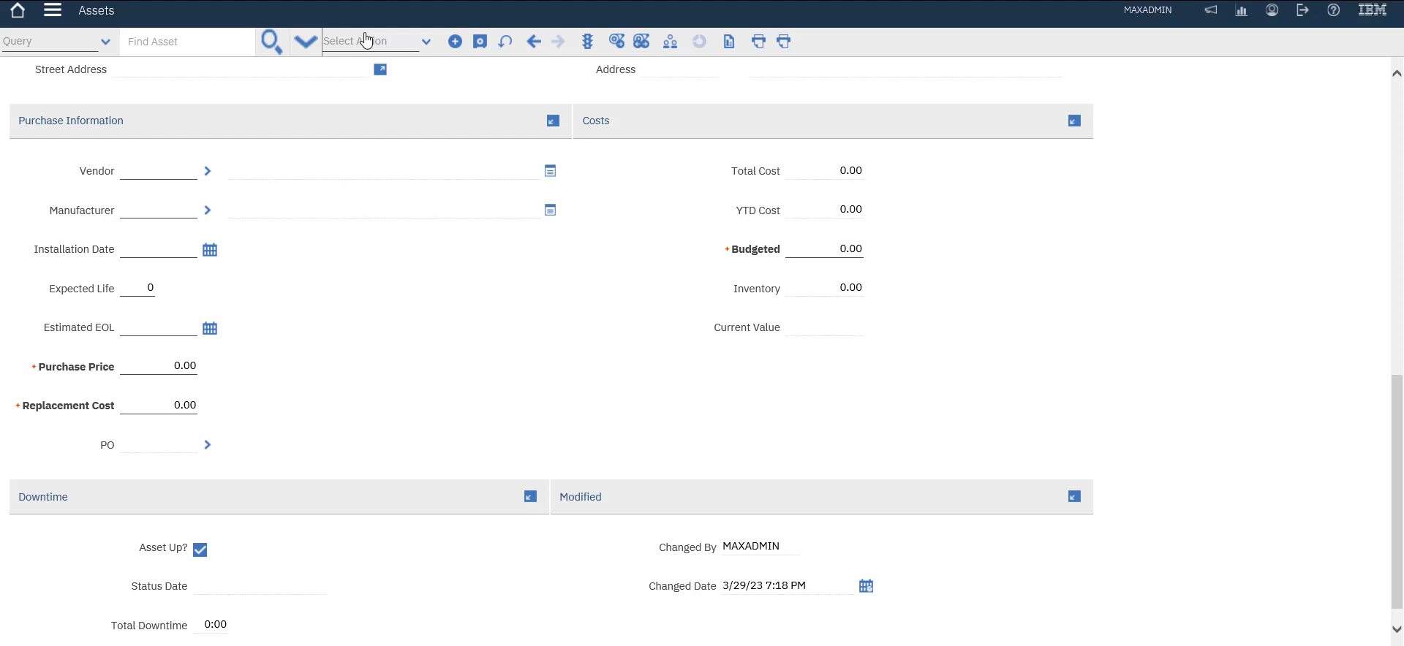
scroll(366, 39, "up", 2)
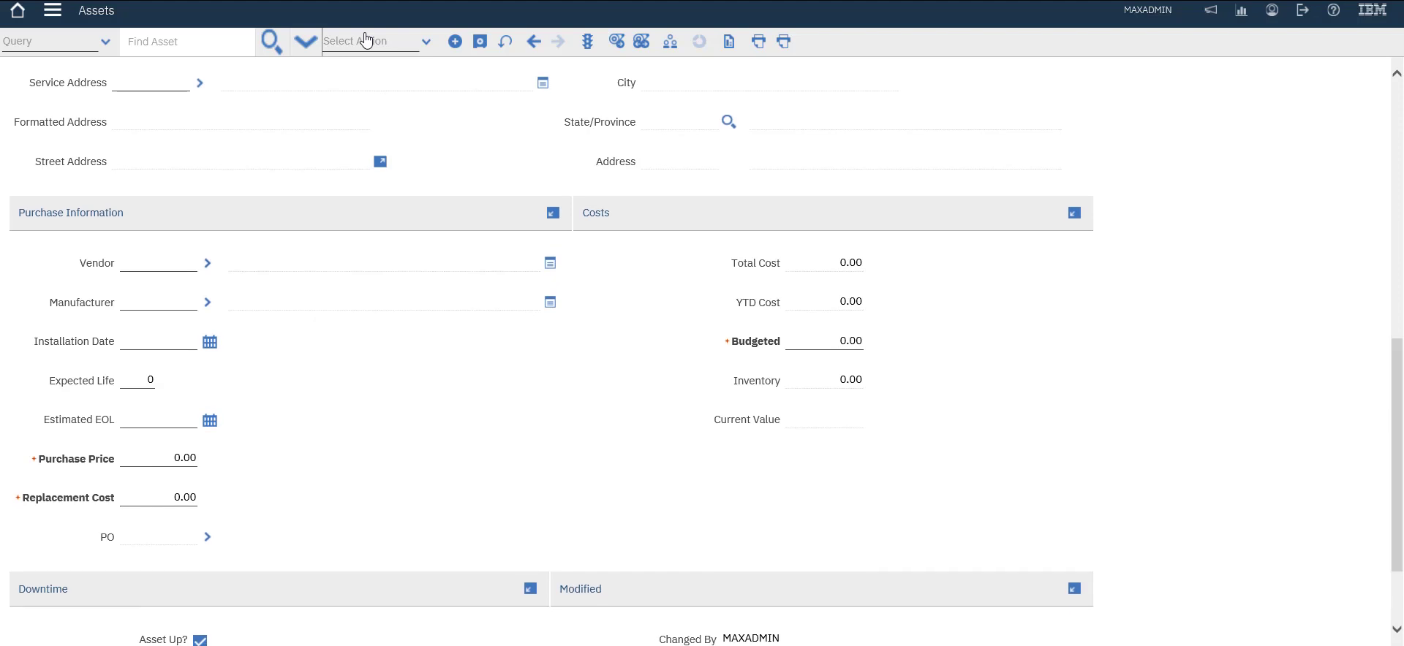
key("Tab")
left_click(367, 40)
key("Tab")
key("Tab")
Save the new TEST asset record.
scroll(366, 40, "up", 3)
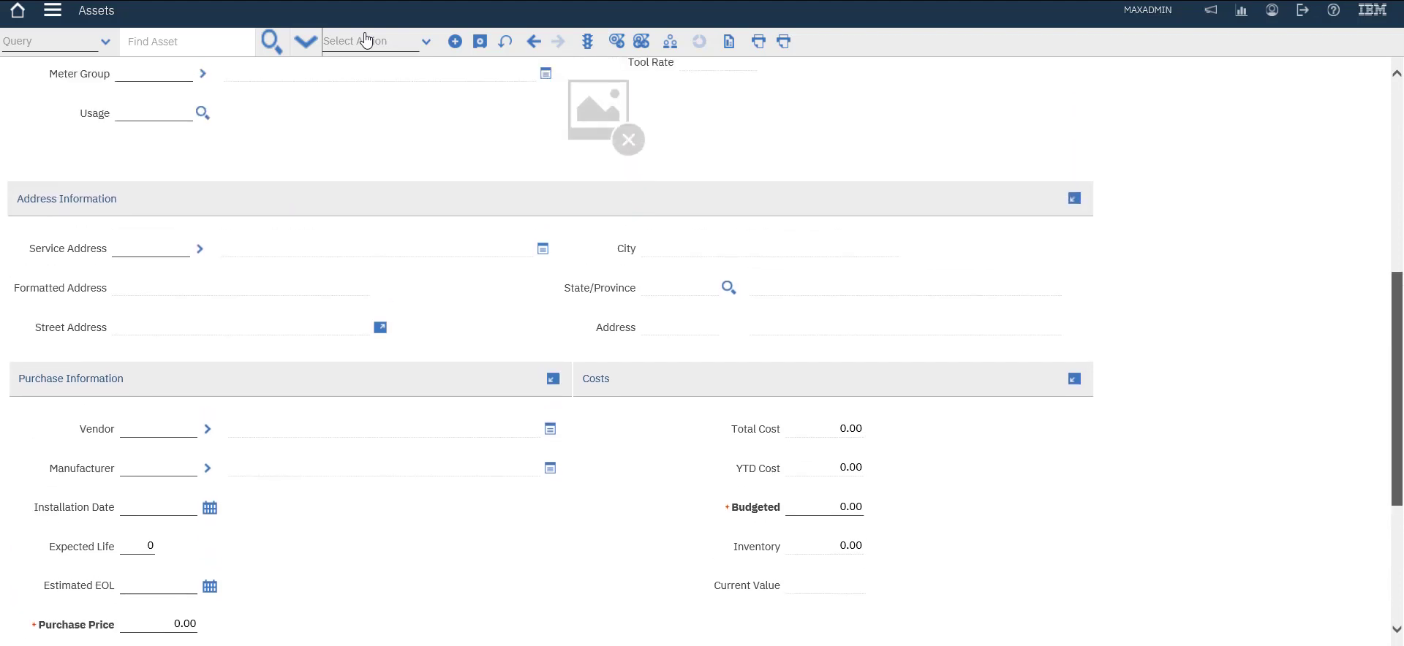
scroll(365, 40, "up", 5)
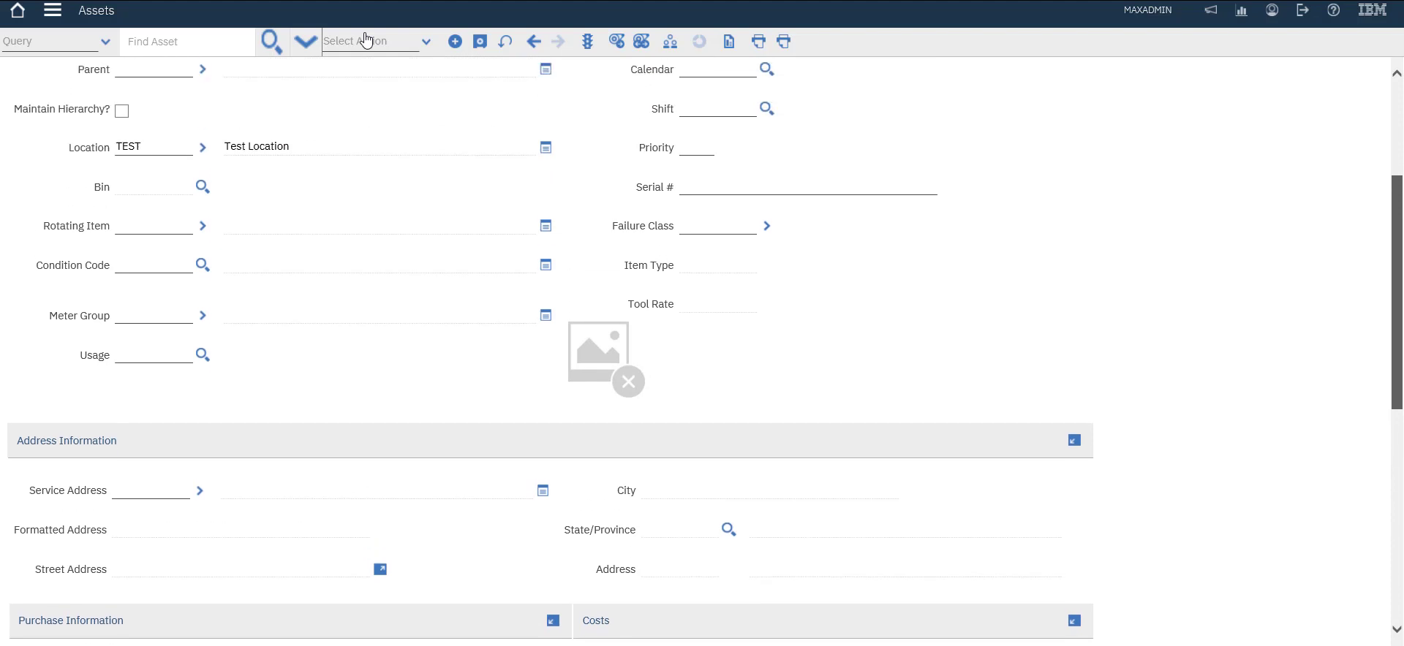
scroll(366, 40, "up", 1)
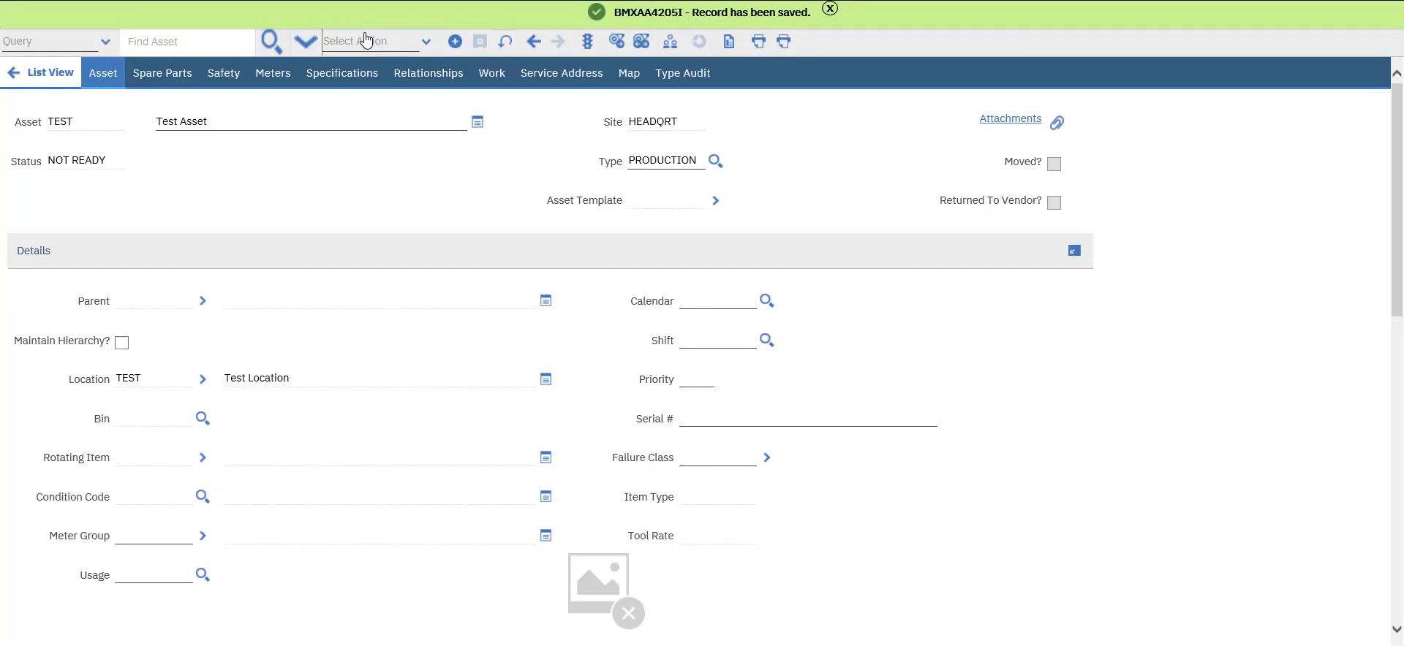
Change the TEST asset's status to Operating and confirm the status change.
key("ctrl+alt+t")
key("Return")
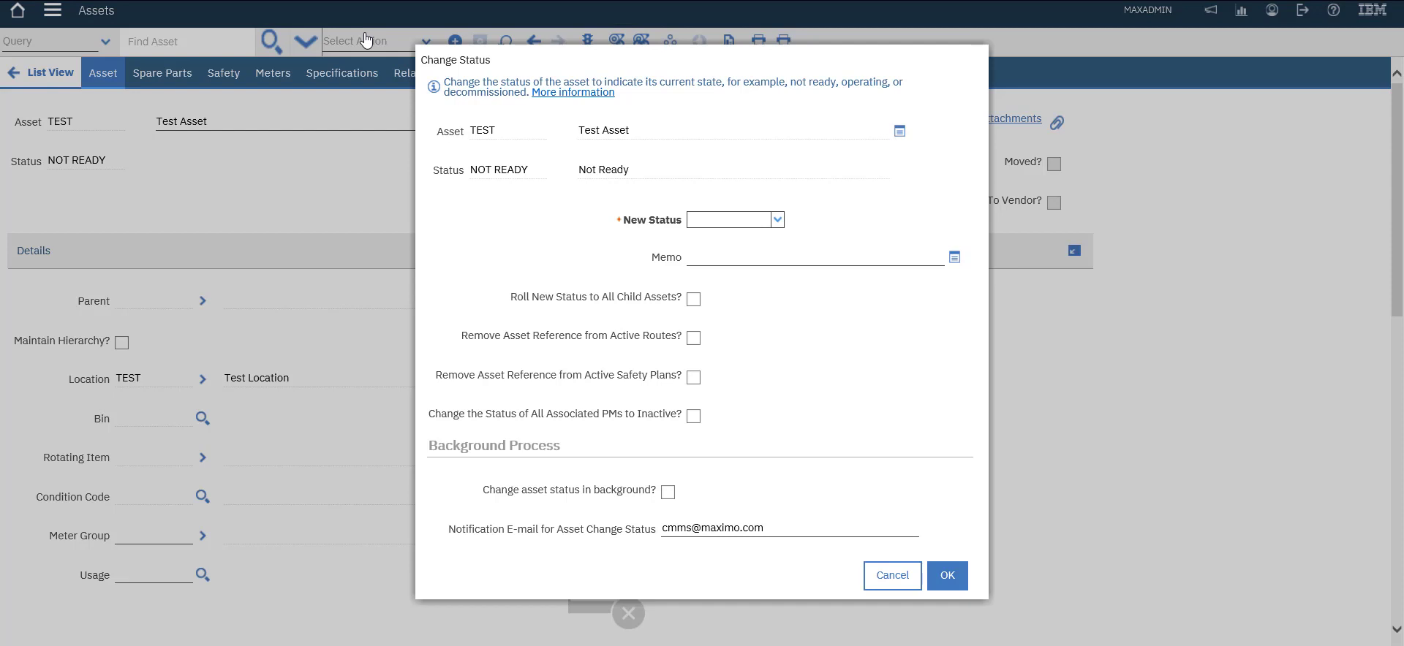
key("Down")
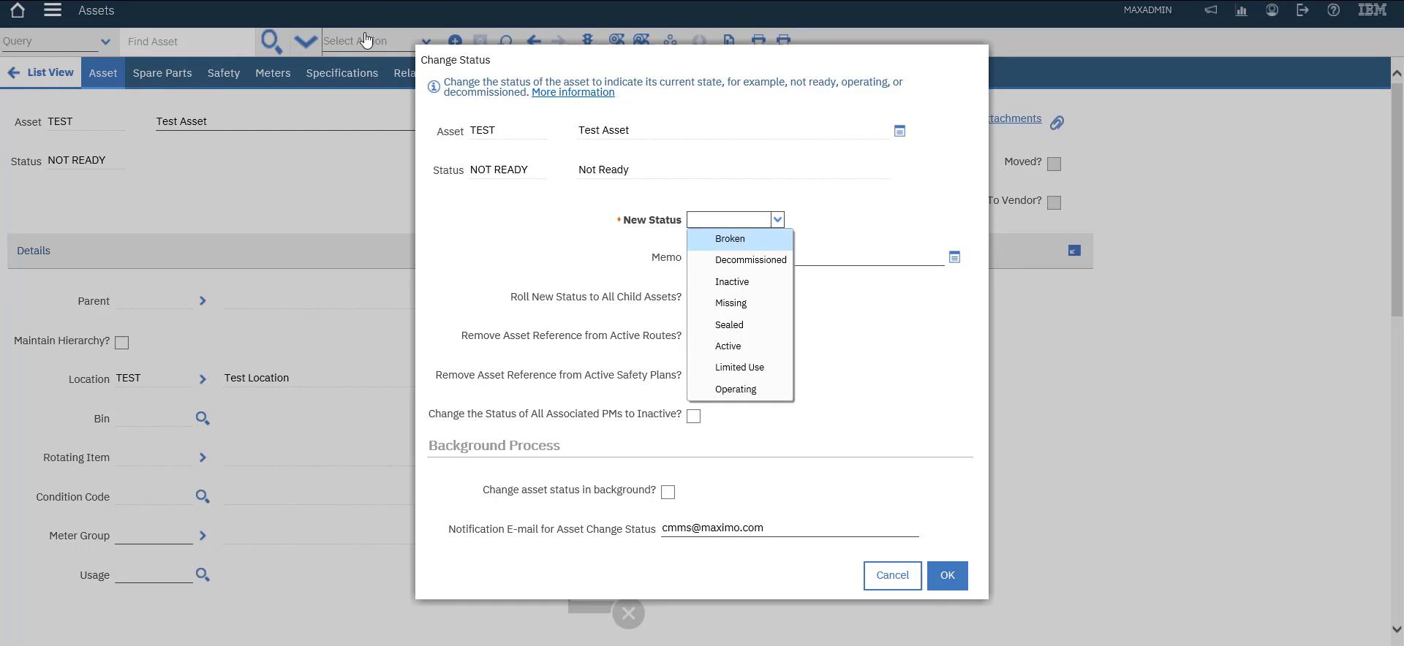
key("Down")
key("Down")
key("Down")
key("Down")
key("Down")
key("Down")
key("Down")
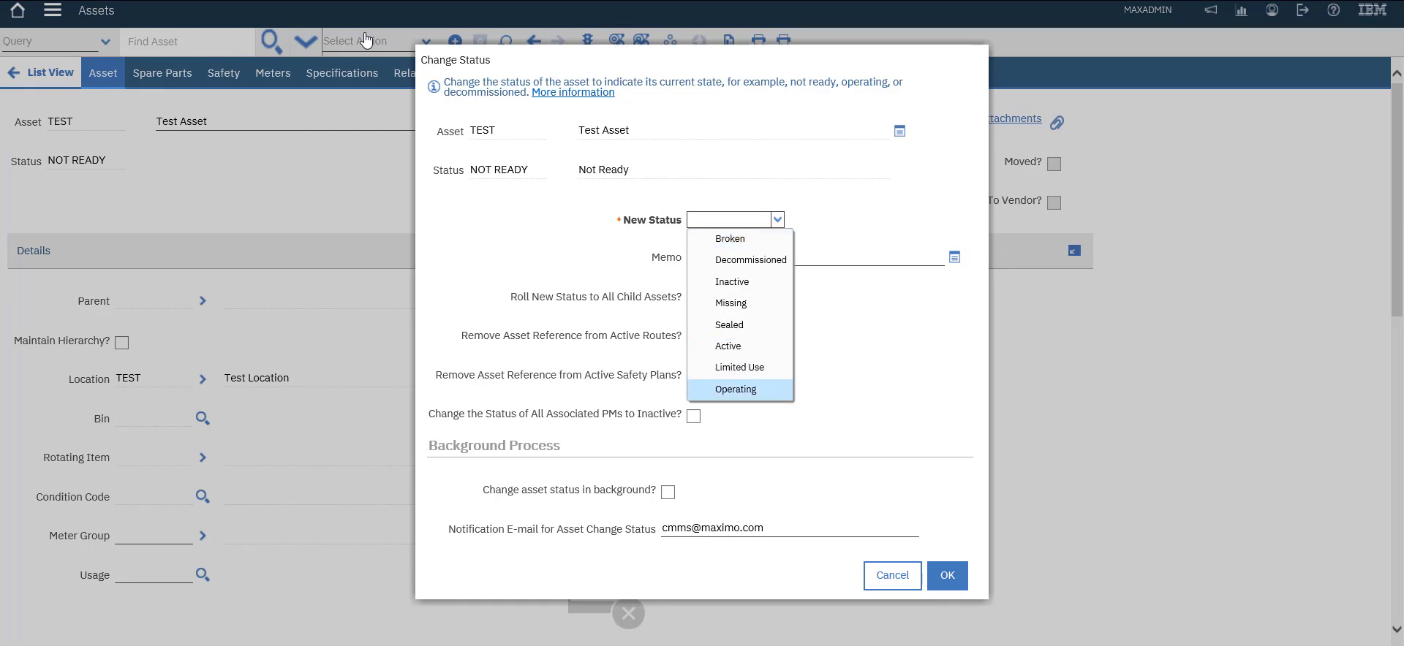
key("Up")
key("Up")
key("Down")
key("Down")
key("Return")
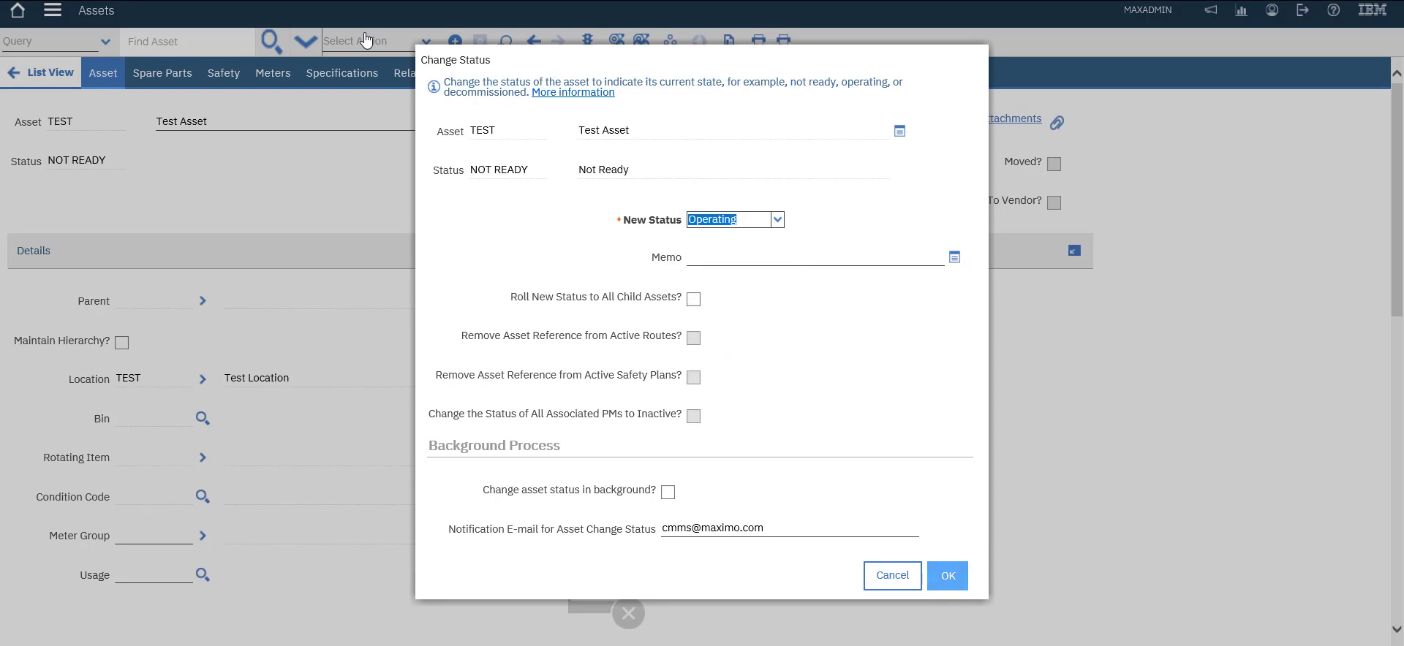
key("Return")
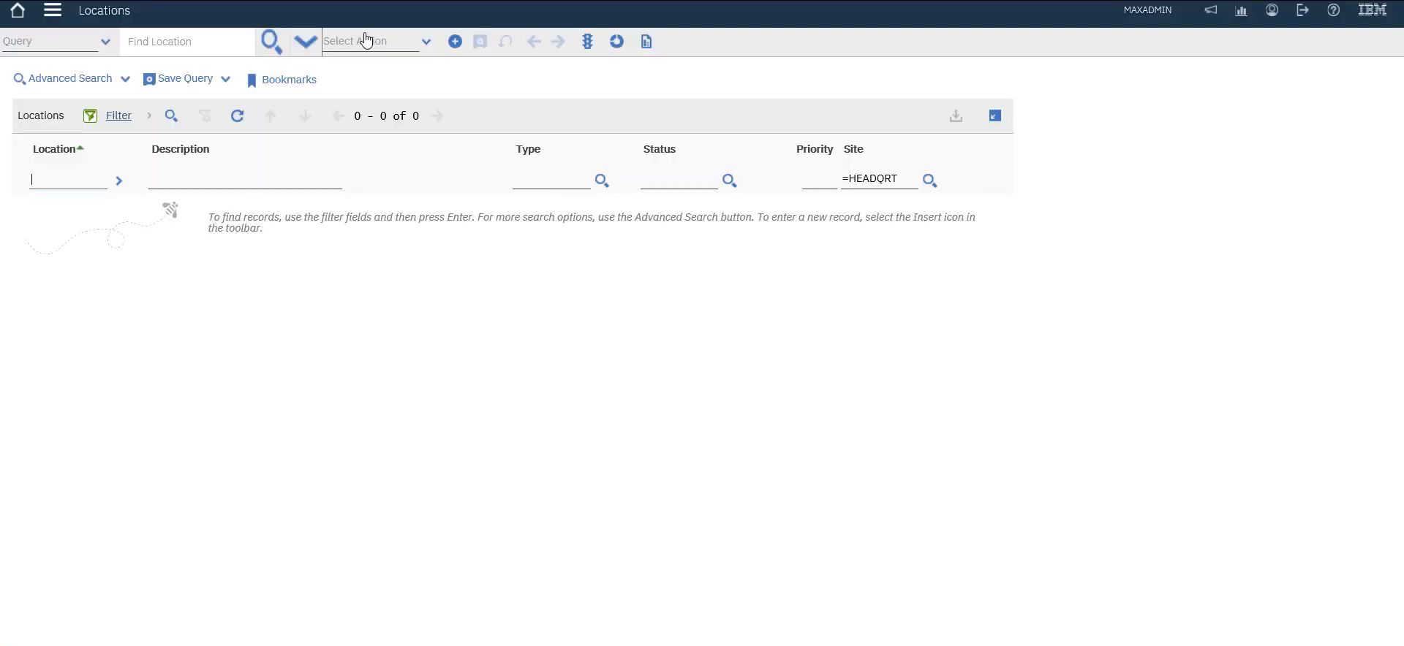
Filter the Locations list for "test", open the TEST location's record and review its systems, parent and children.
type("test")
key("Return")
left_click(42, 207)
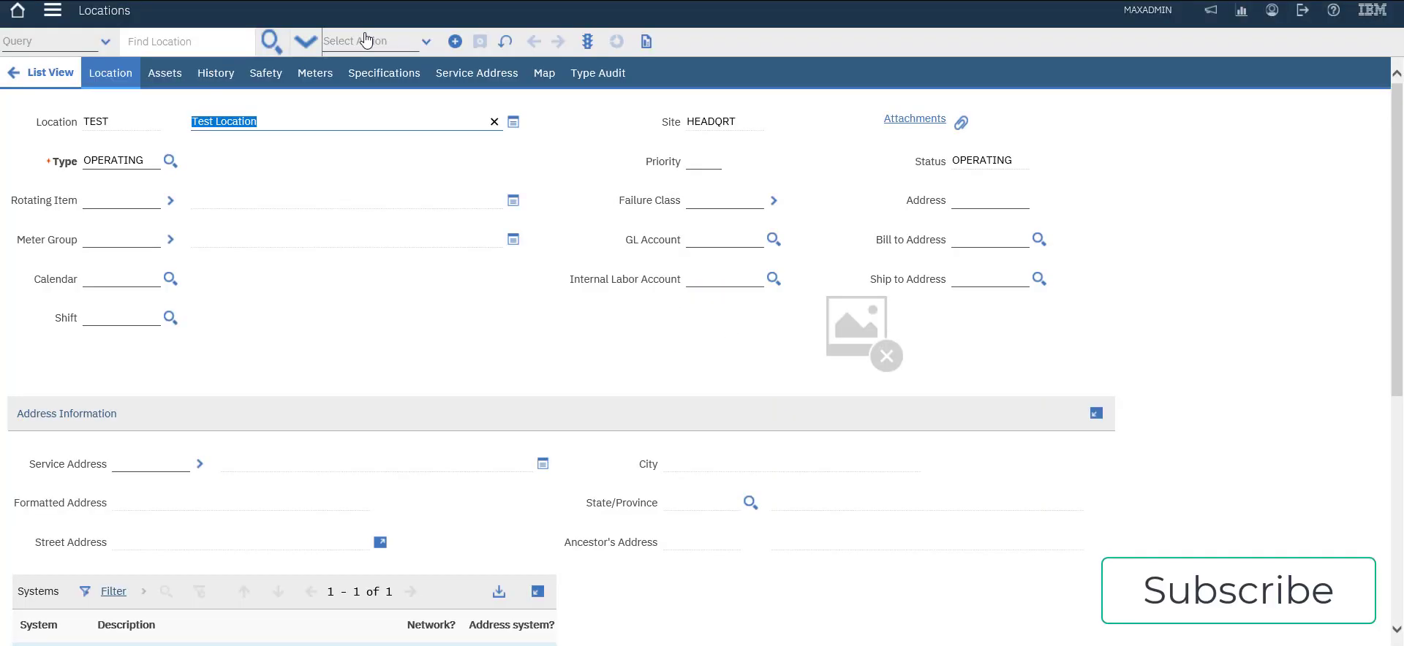
scroll(367, 40, "down", 5)
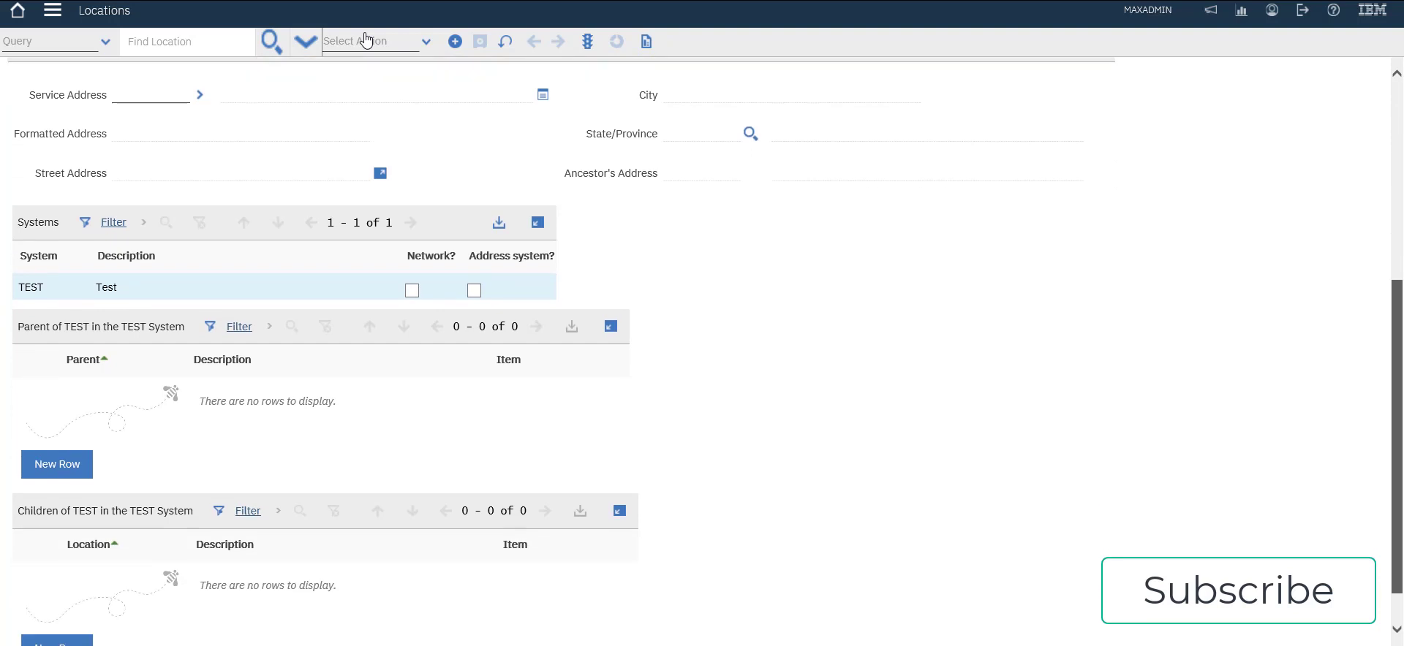
scroll(366, 39, "up", 5)
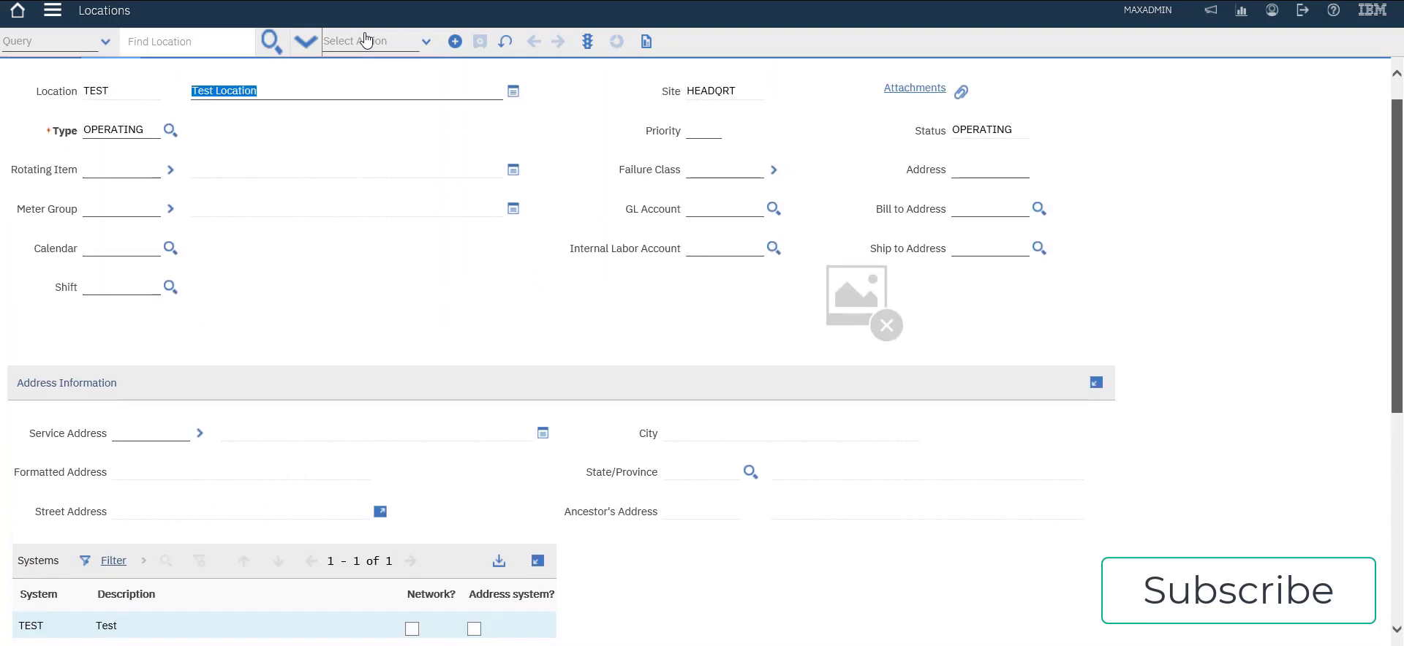